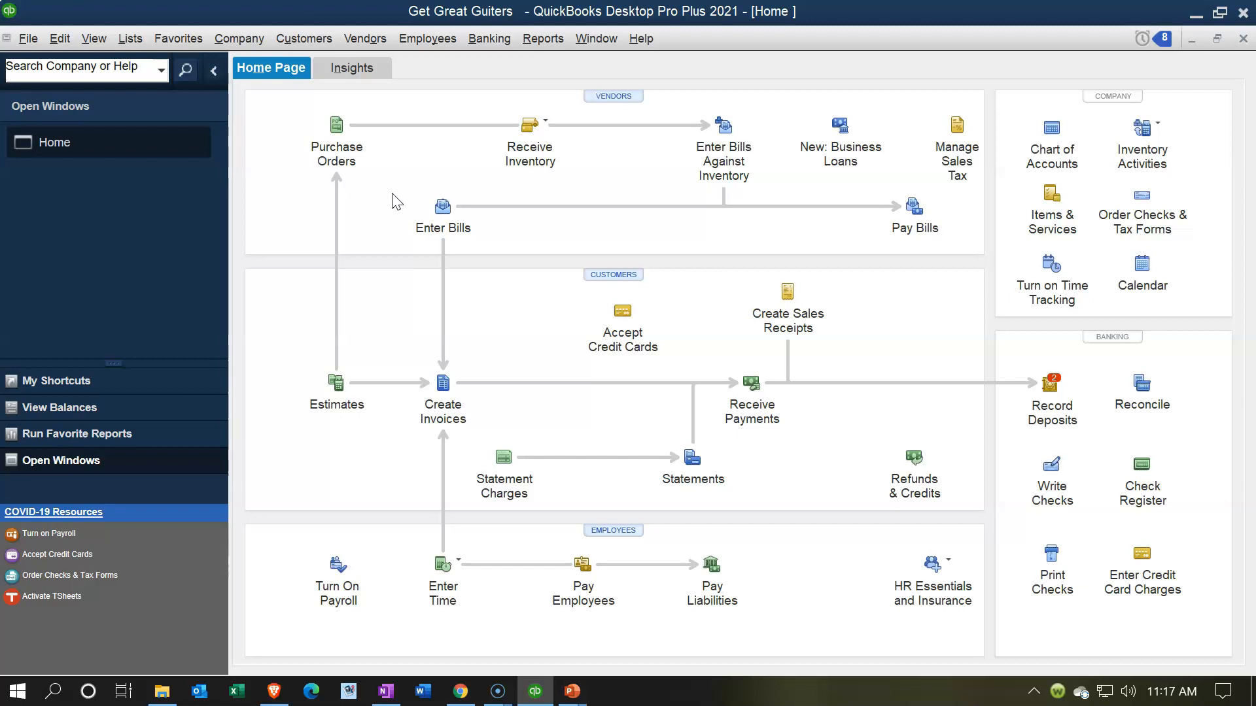
# Open the most recent purchase order to review it, and close it
pyautogui.click(353, 145)
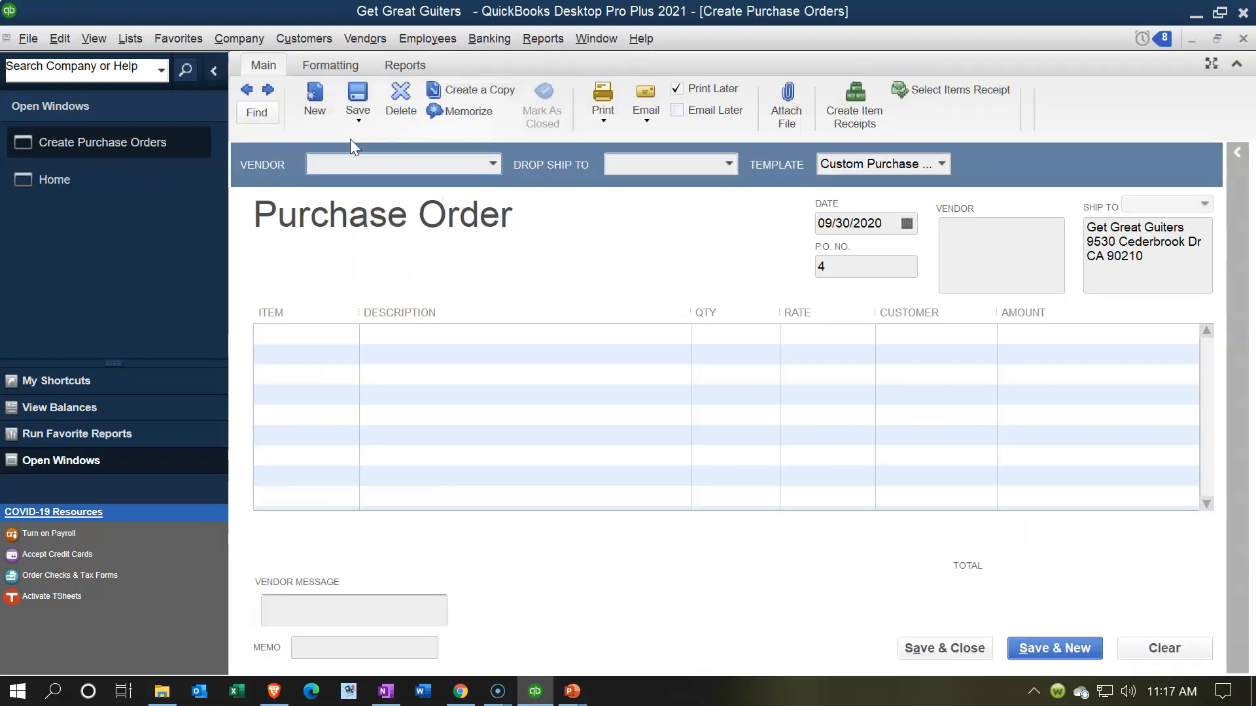
pyautogui.click(246, 90)
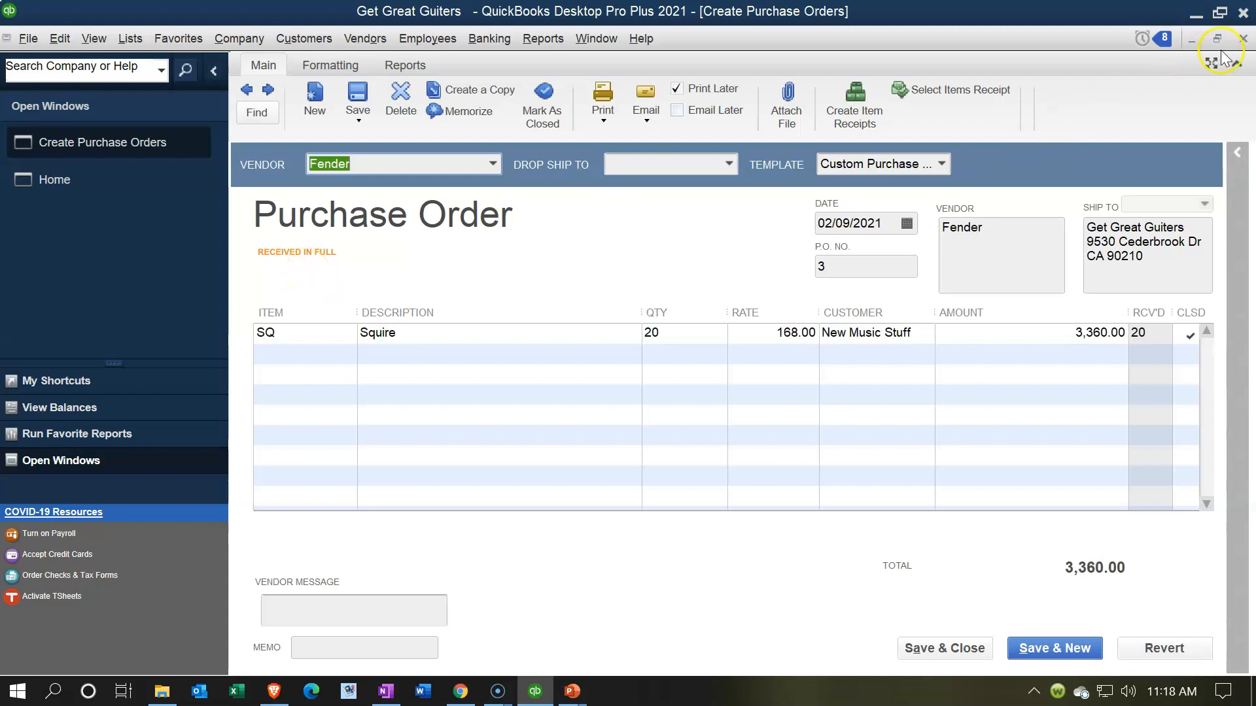
pyautogui.click(1242, 40)
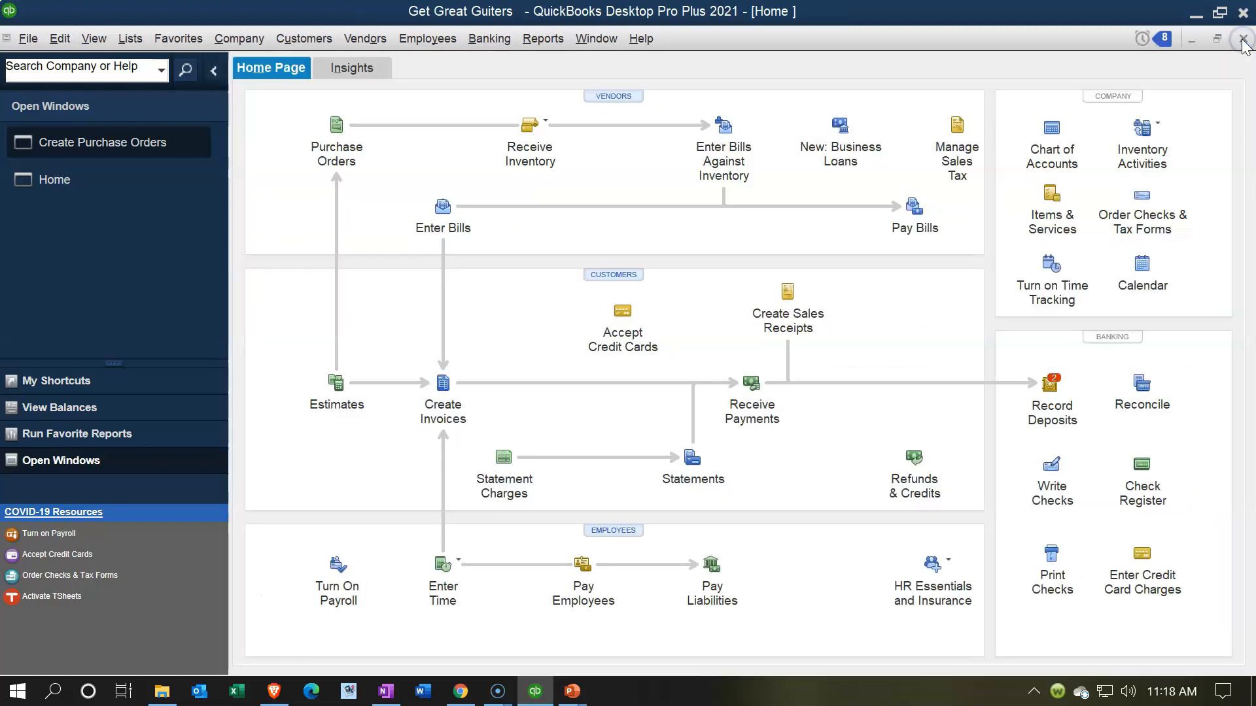
# Open the Receive Inventory with Bill form, go back to the latest saved bill to review it, and close it
pyautogui.click(546, 124)
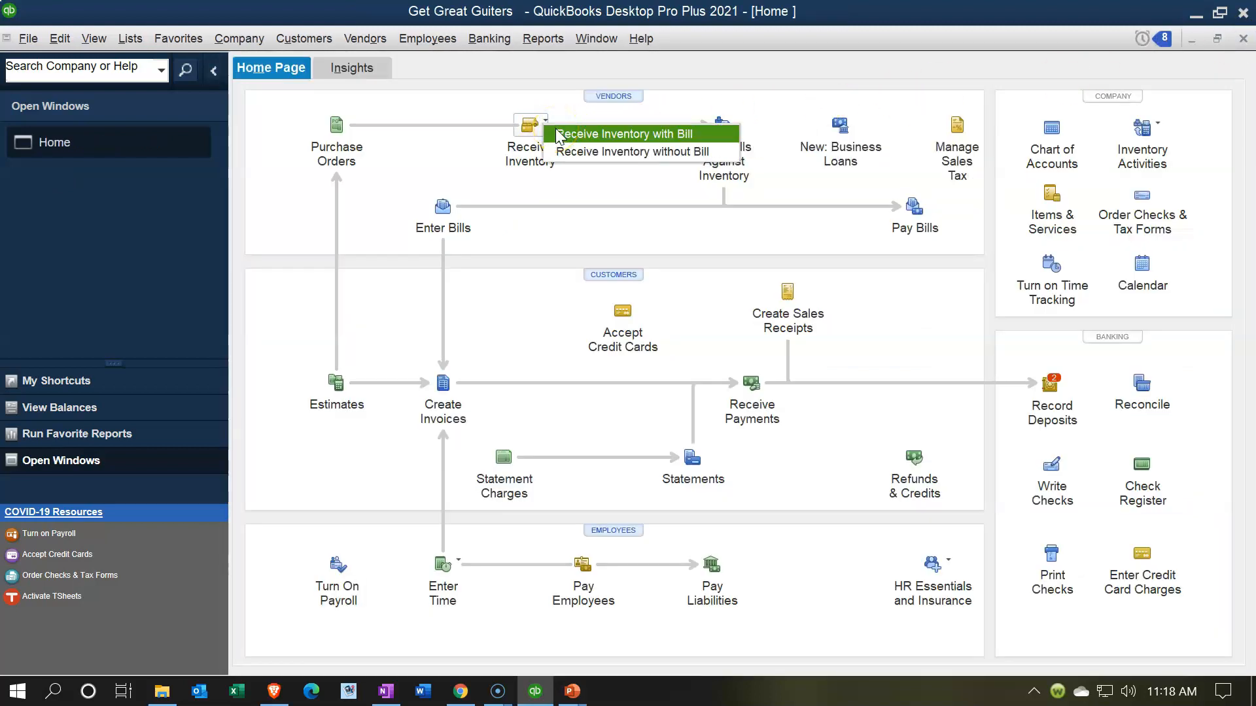
pyautogui.click(557, 133)
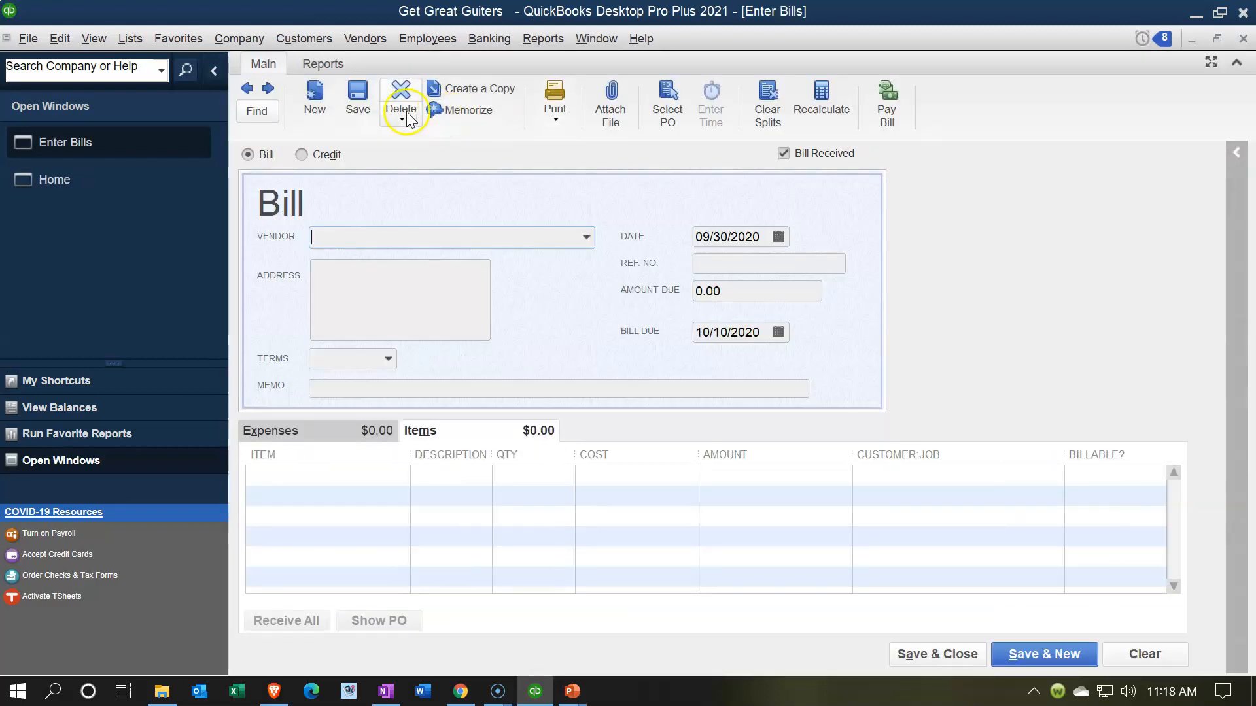
pyautogui.click(247, 88)
pyautogui.click(361, 248)
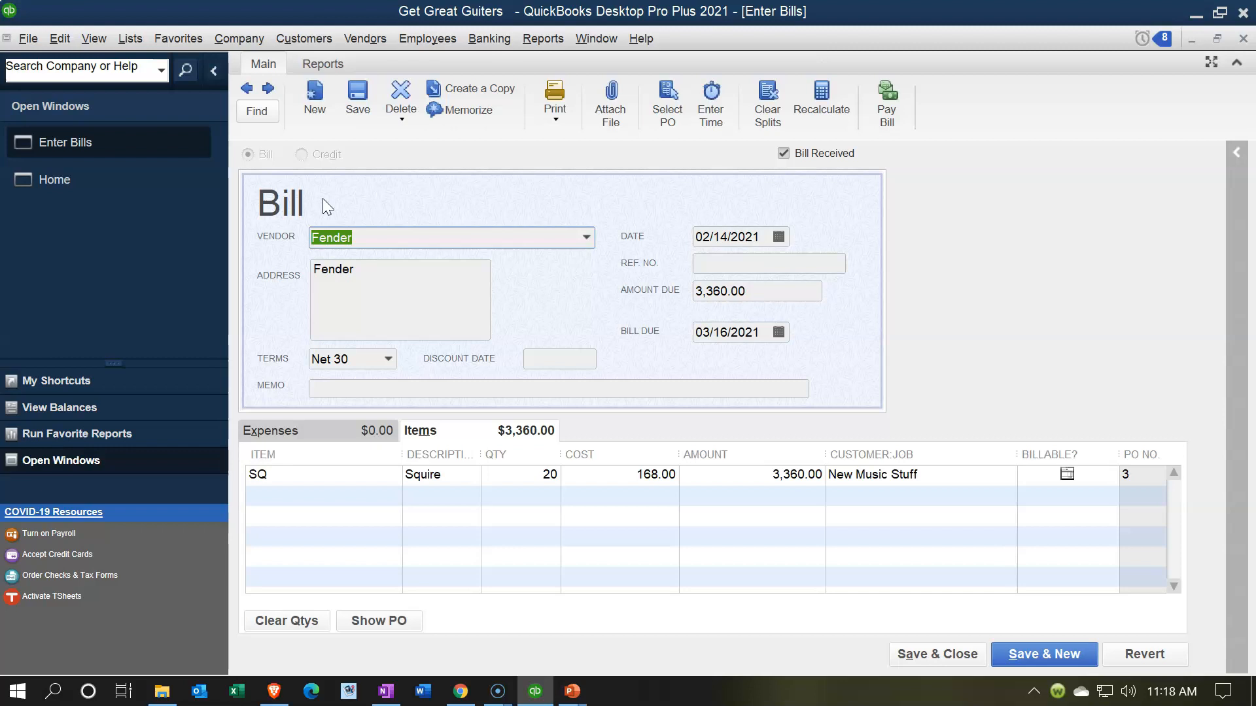
pyautogui.click(1243, 39)
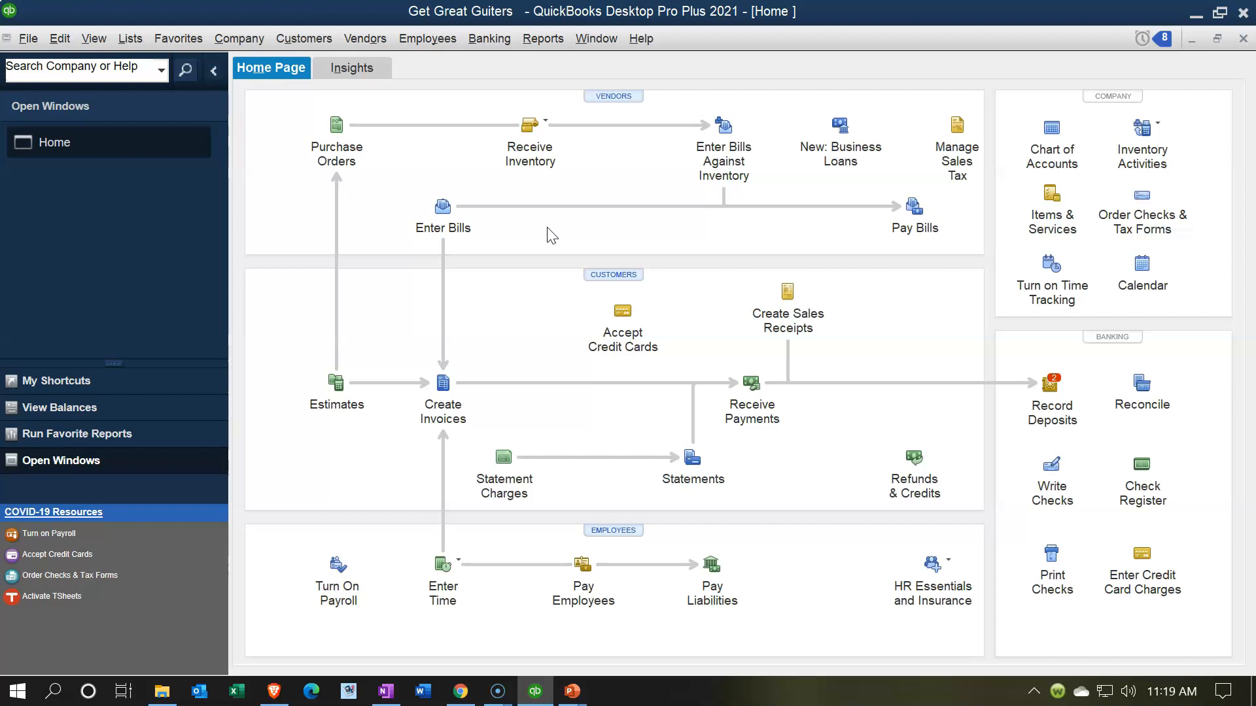
pyautogui.click(450, 238)
pyautogui.click(512, 158)
pyautogui.click(547, 126)
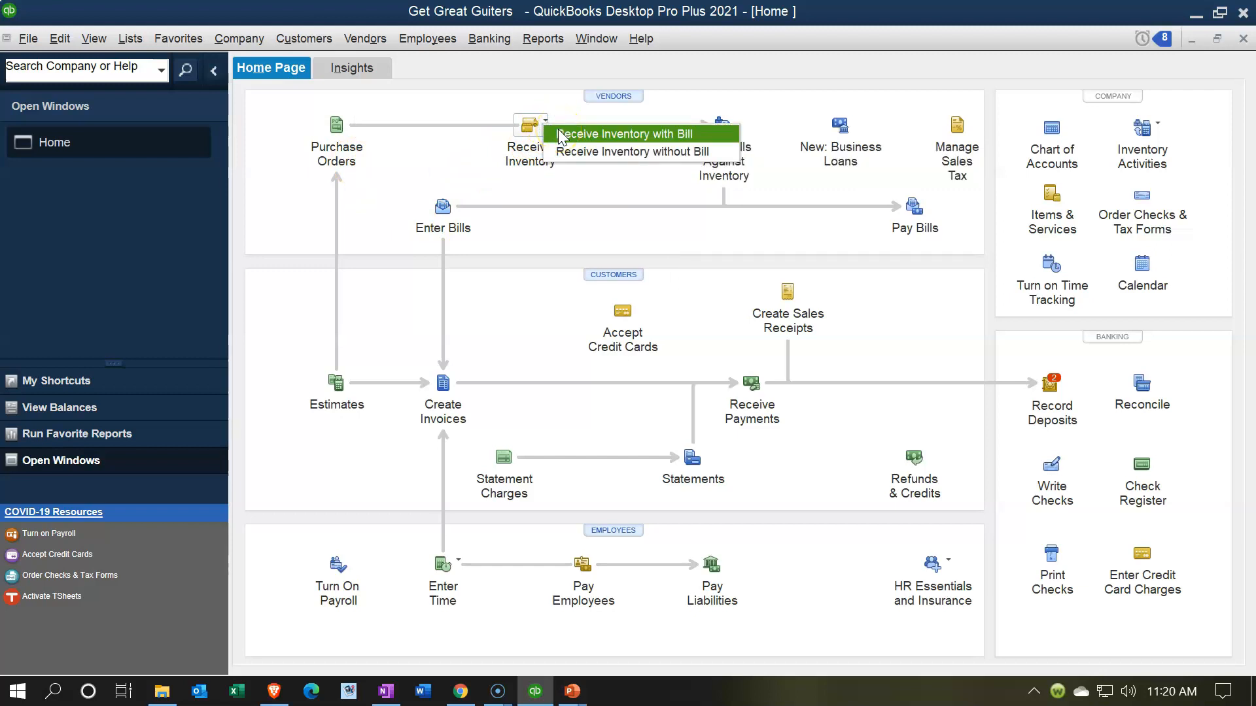
pyautogui.click(450, 154)
pyautogui.click(451, 209)
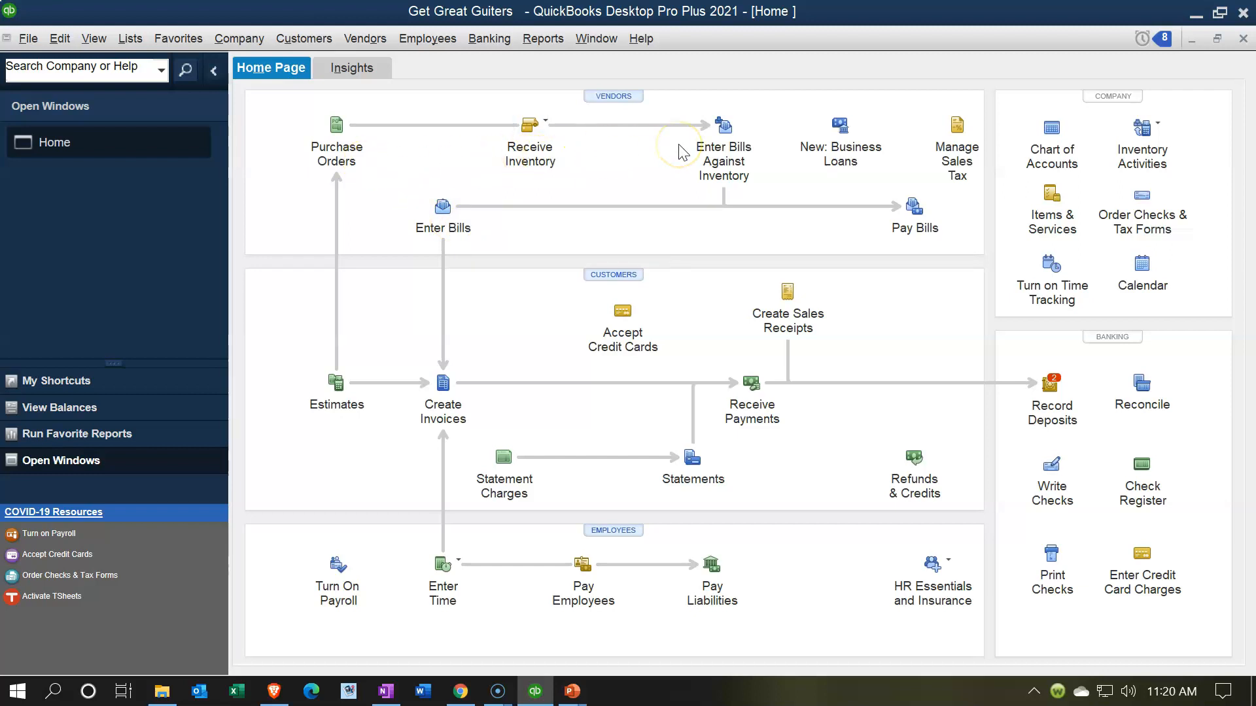
# Open Pay Bills and look through the available vendor filter and sort options
pyautogui.click(915, 210)
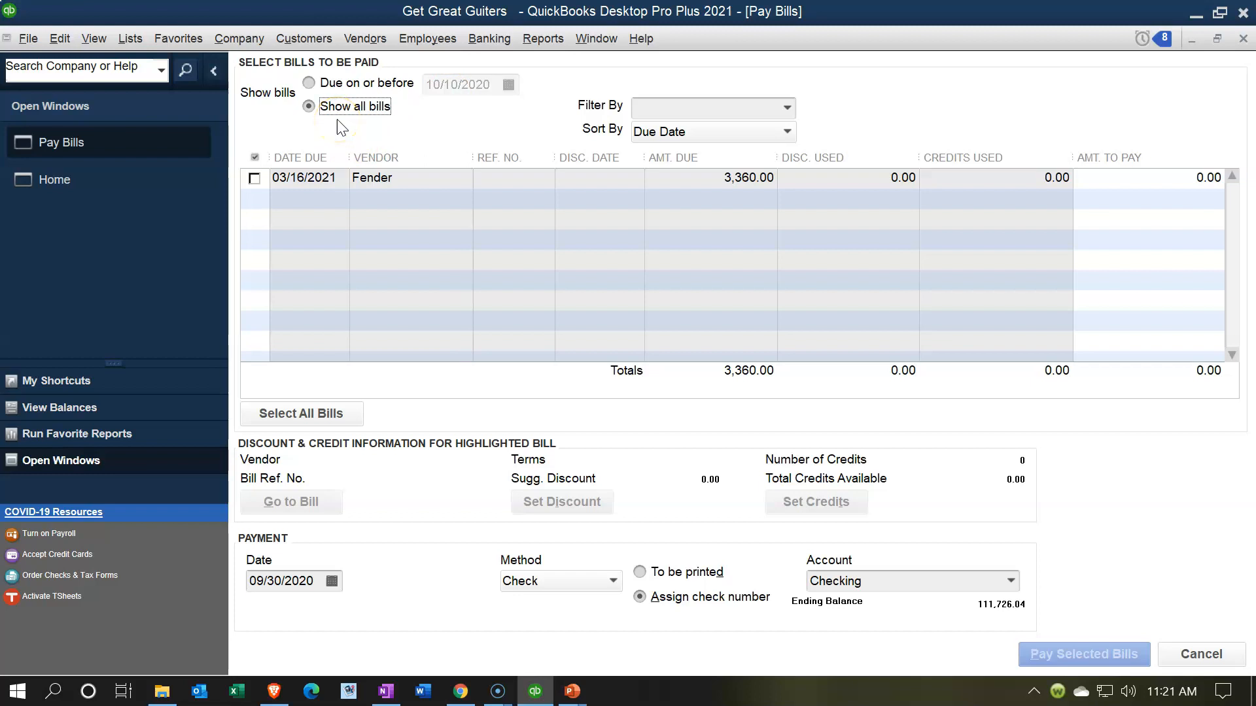
pyautogui.click(788, 108)
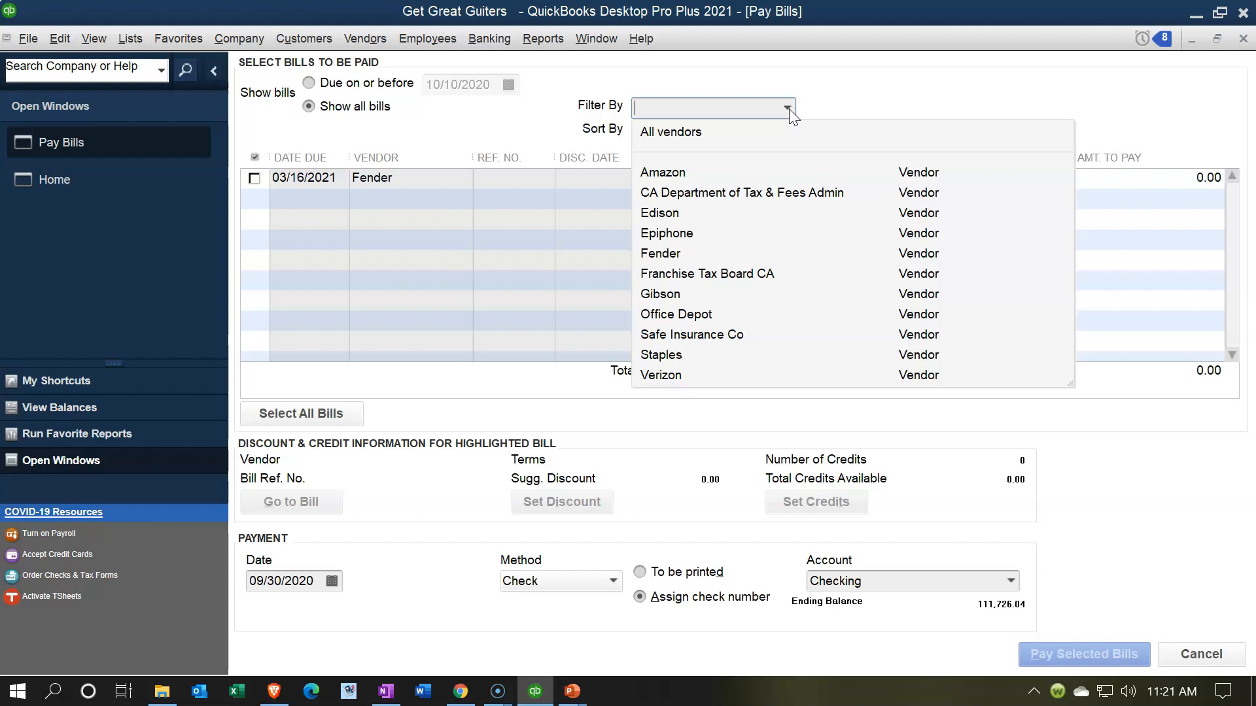
pyautogui.click(789, 108)
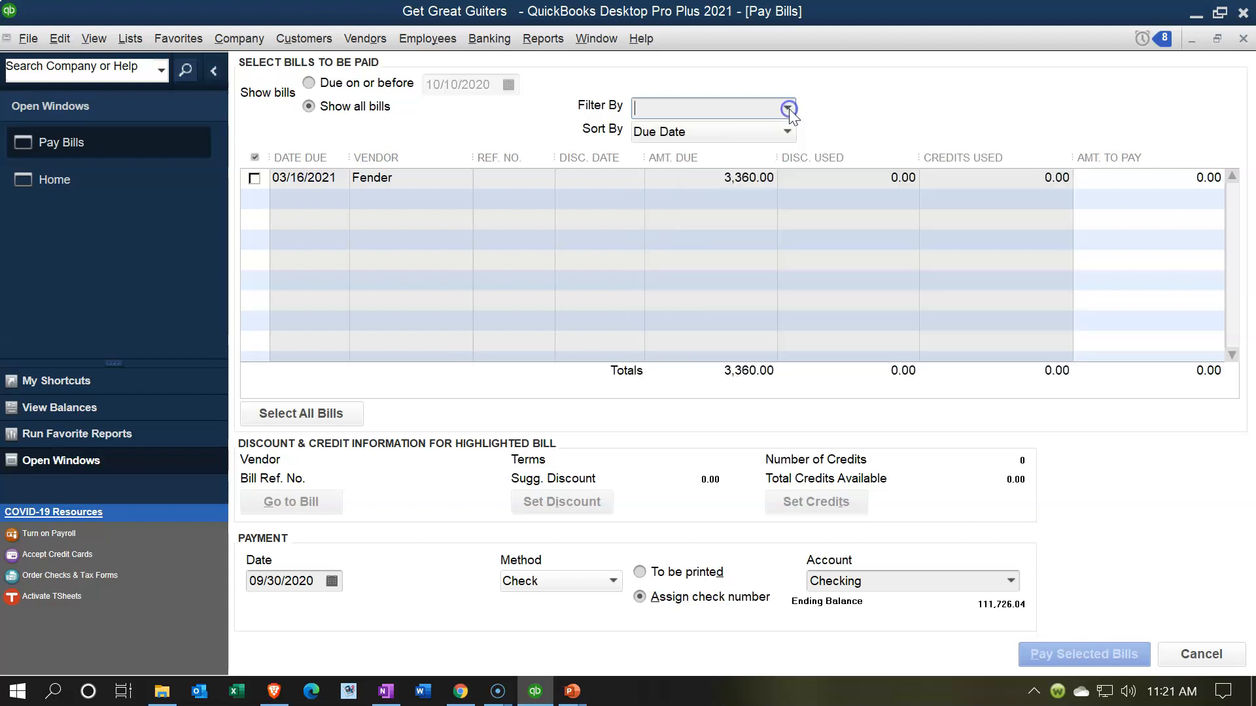
pyautogui.click(787, 135)
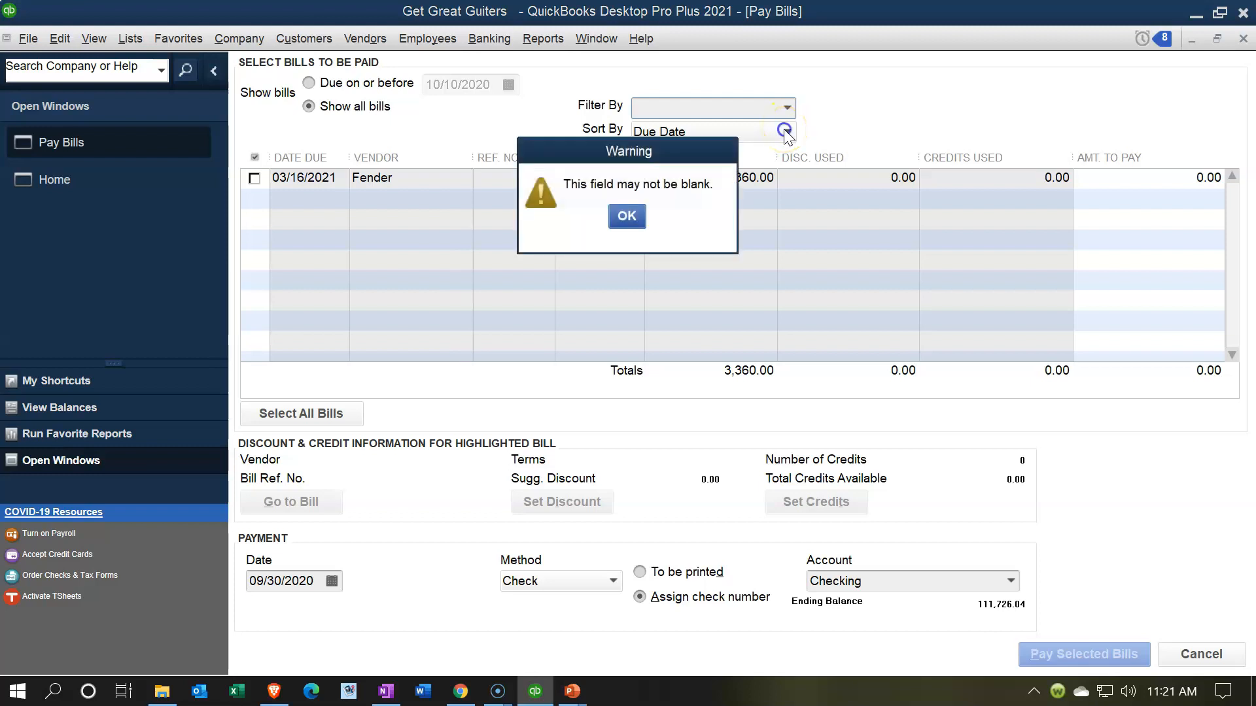
pyautogui.click(636, 214)
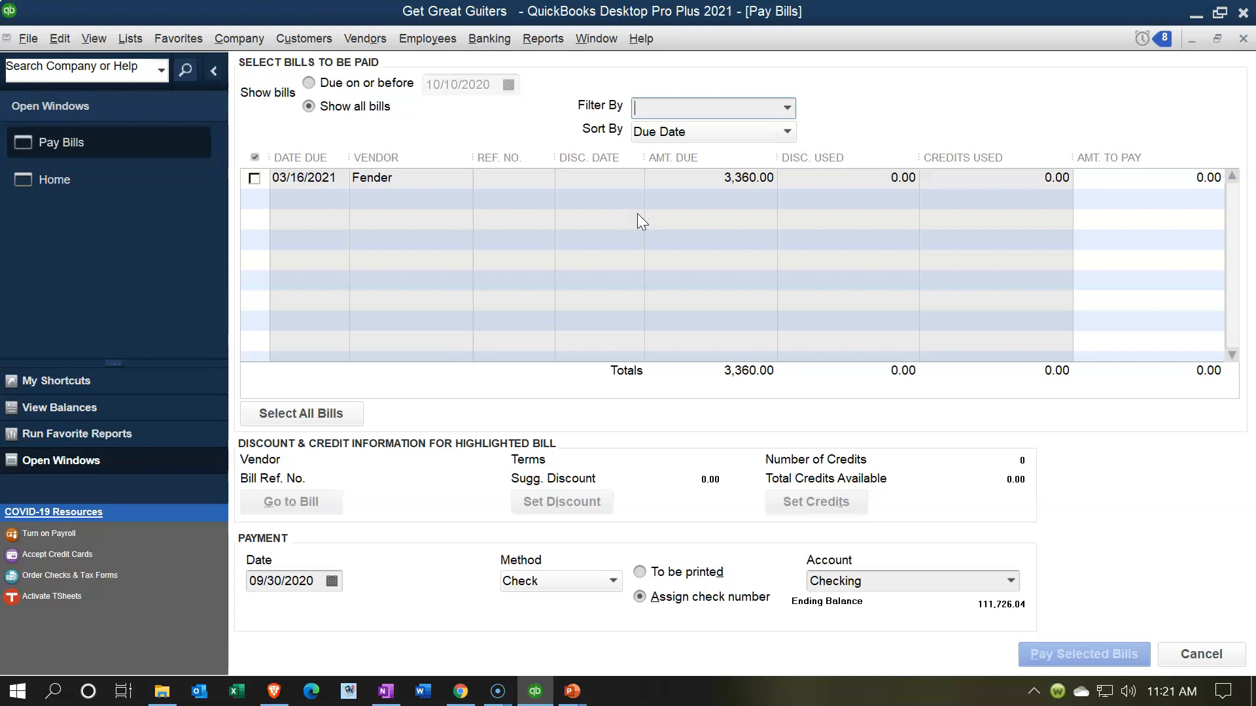
pyautogui.click(786, 133)
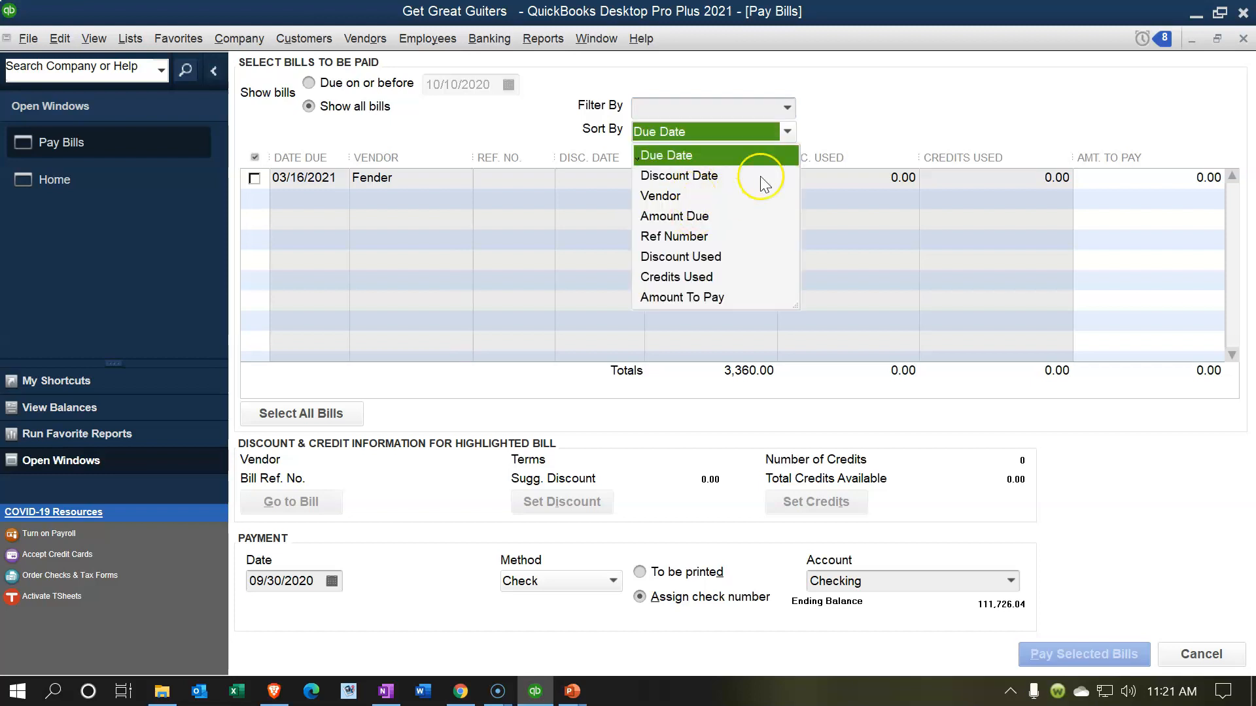
pyautogui.click(900, 115)
# Mark the Fender bill for payment and view its original bill form
pyautogui.click(377, 183)
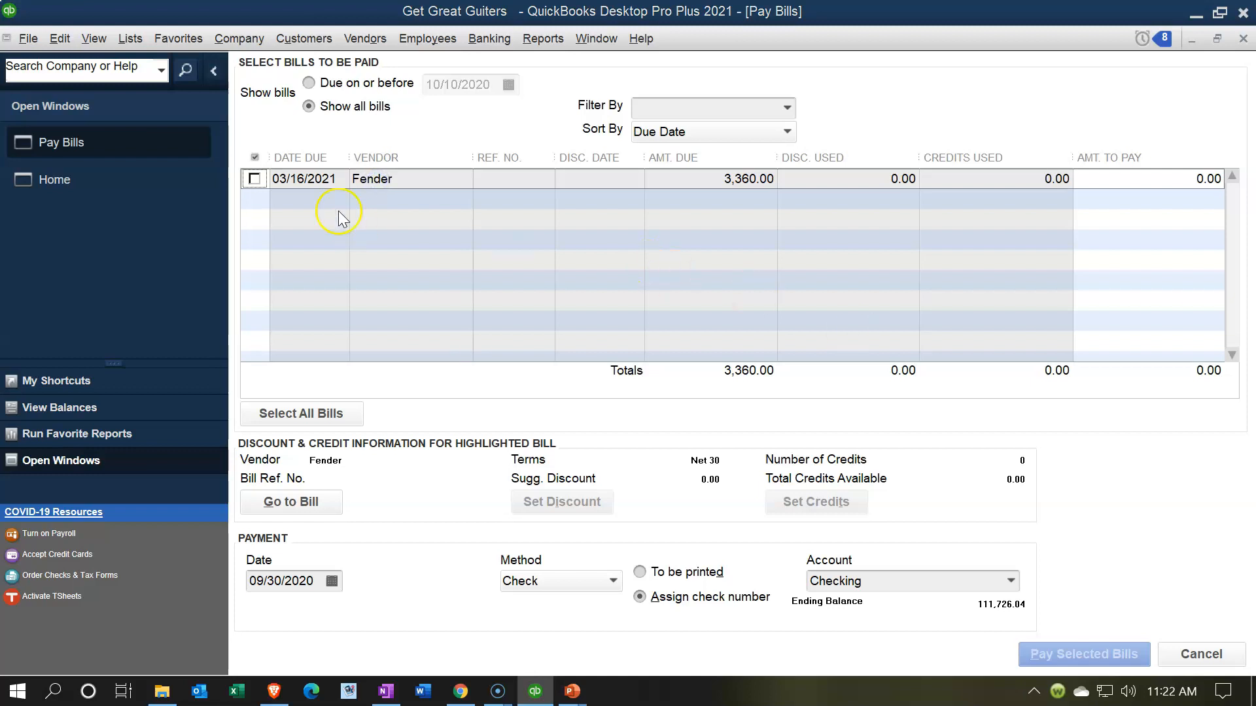
pyautogui.click(254, 179)
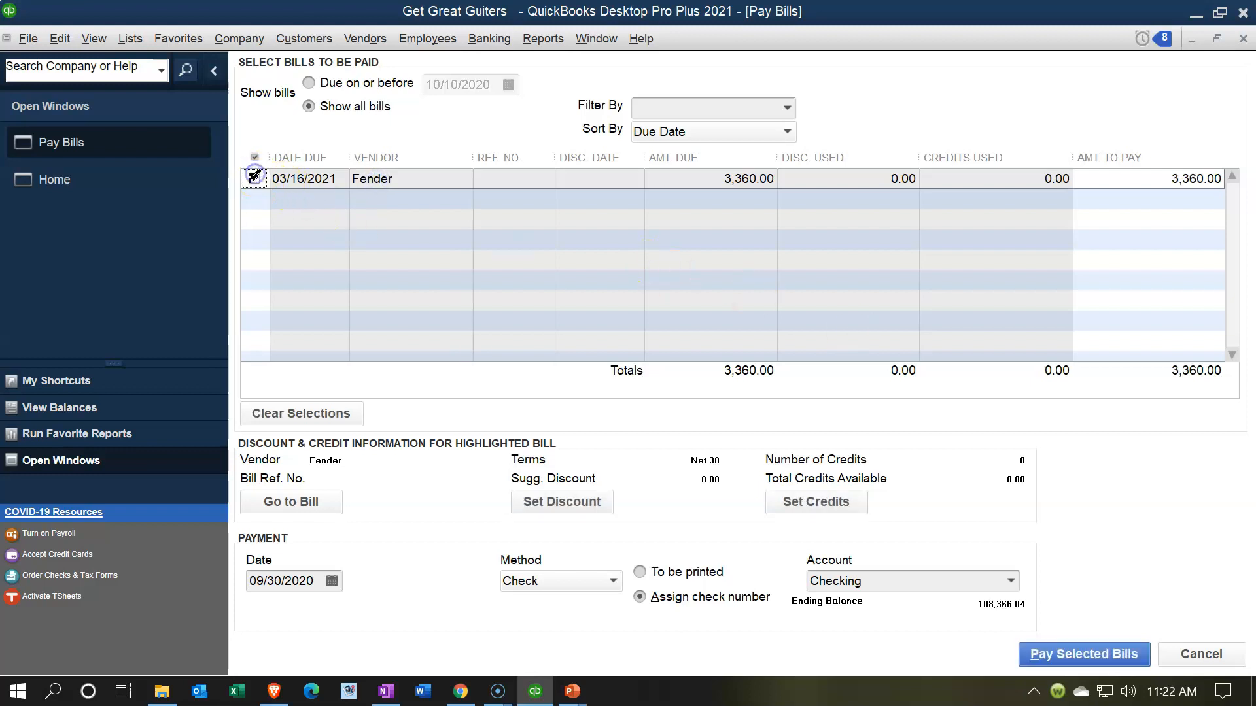
pyautogui.click(311, 510)
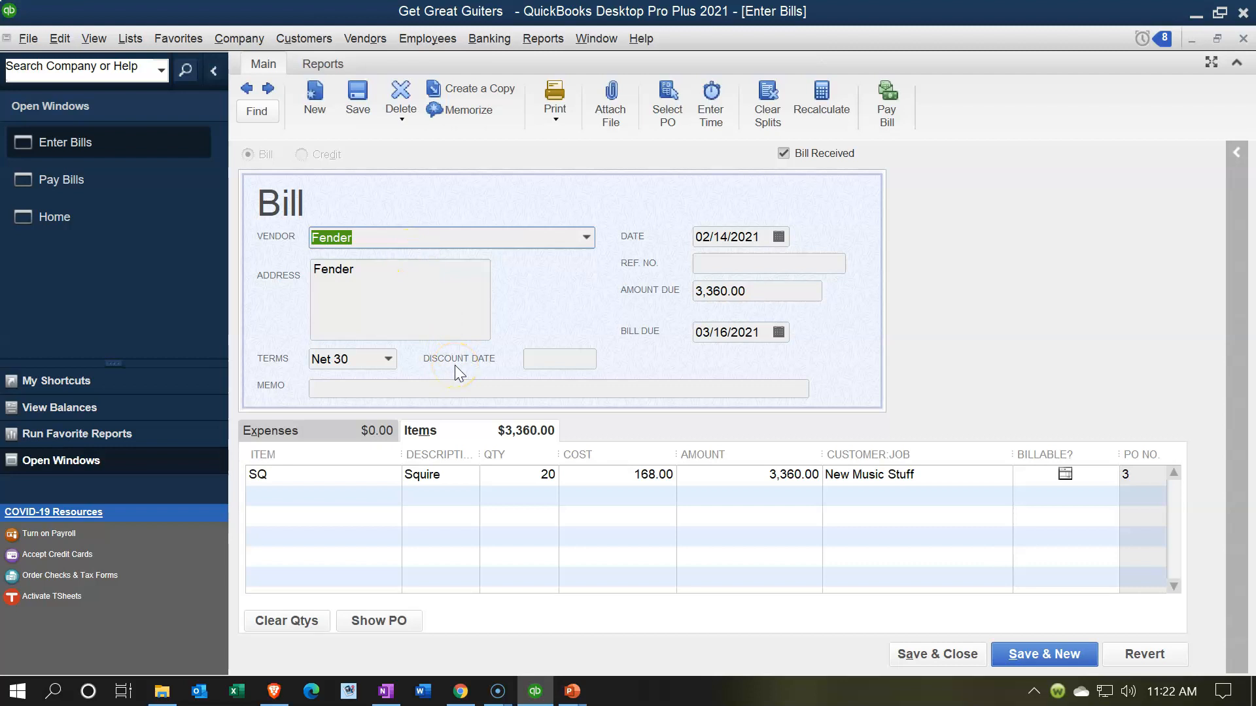
pyautogui.click(1242, 39)
pyautogui.click(254, 177)
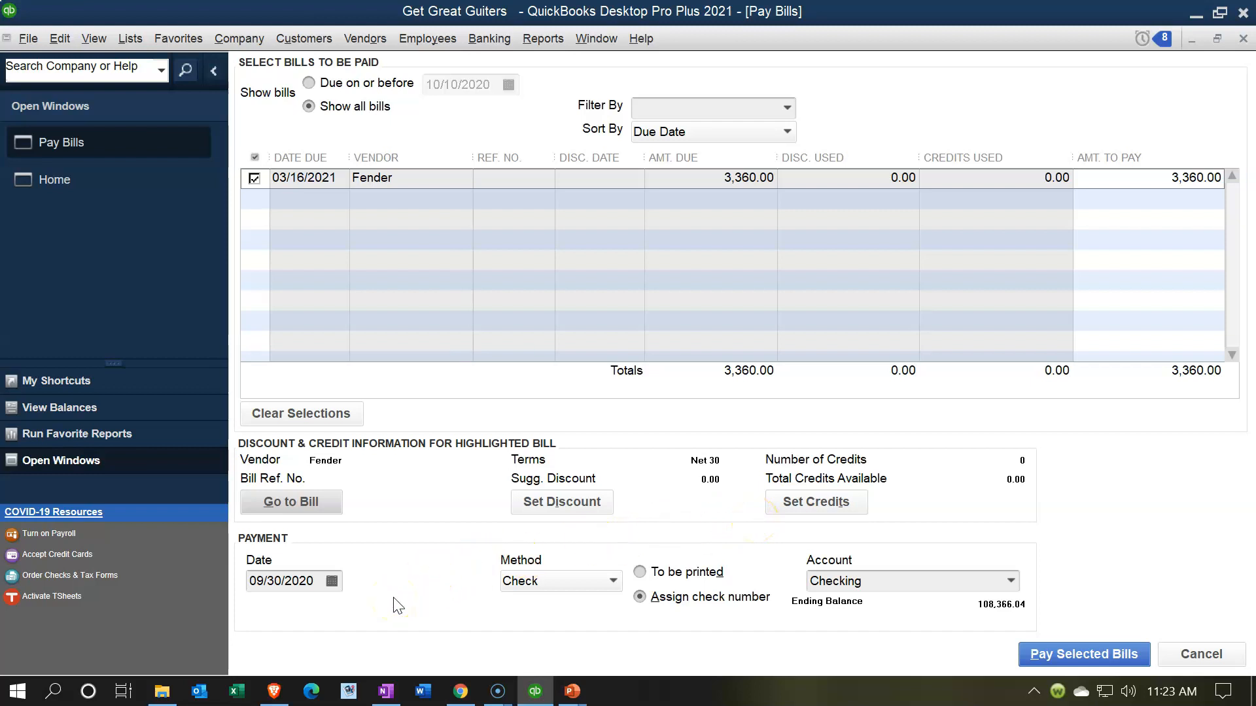
# Set the payment date to 02/21/2021
pyautogui.click(320, 580)
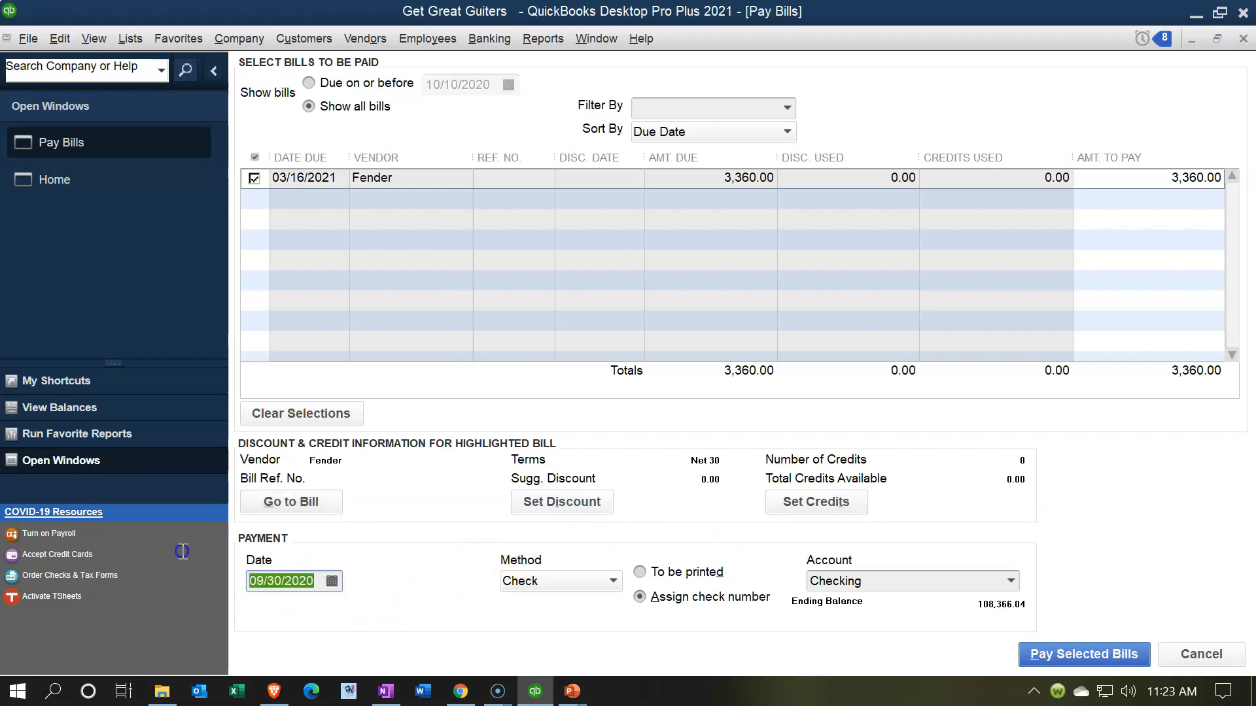
pyautogui.write('02/21/202')
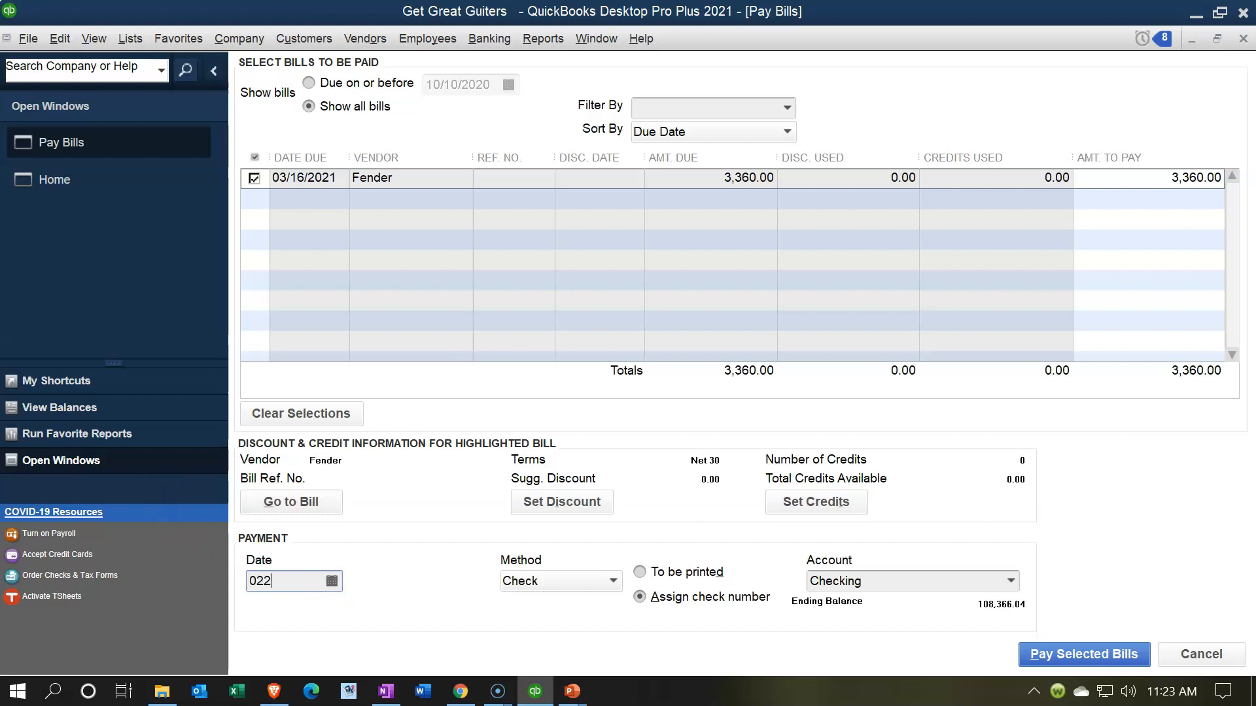
pyautogui.write('121')
pyautogui.press('Return')
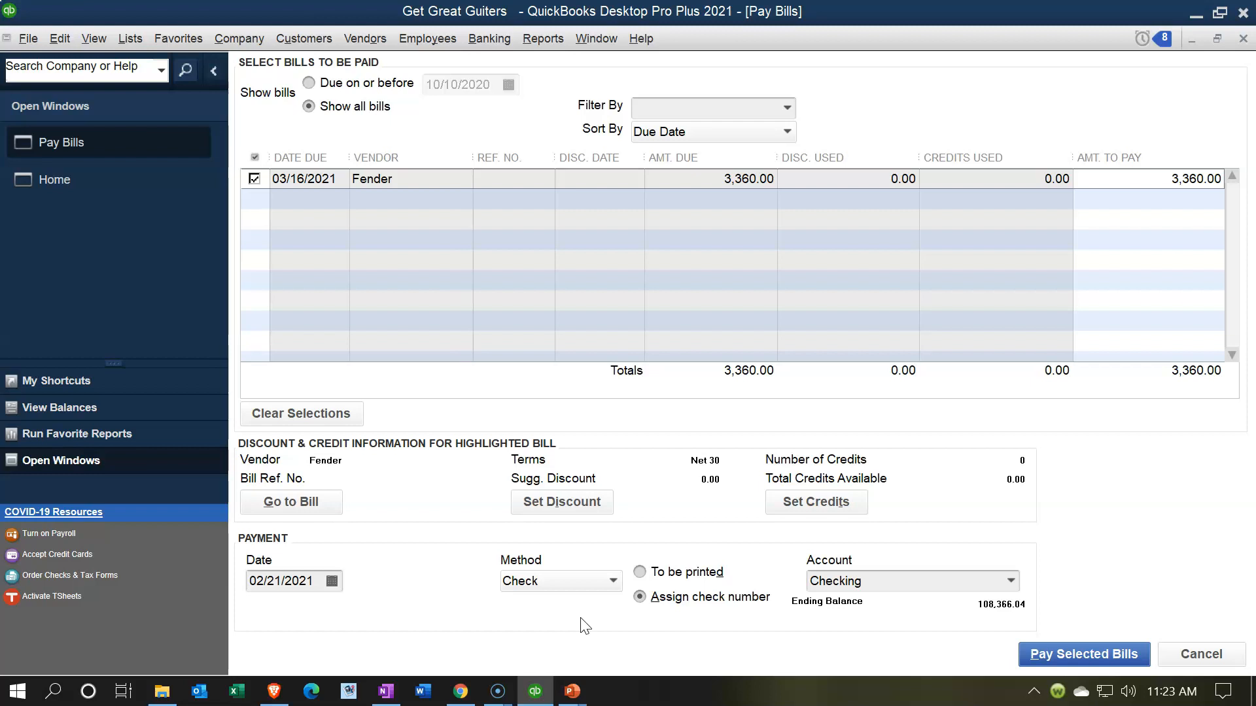
pyautogui.click(640, 571)
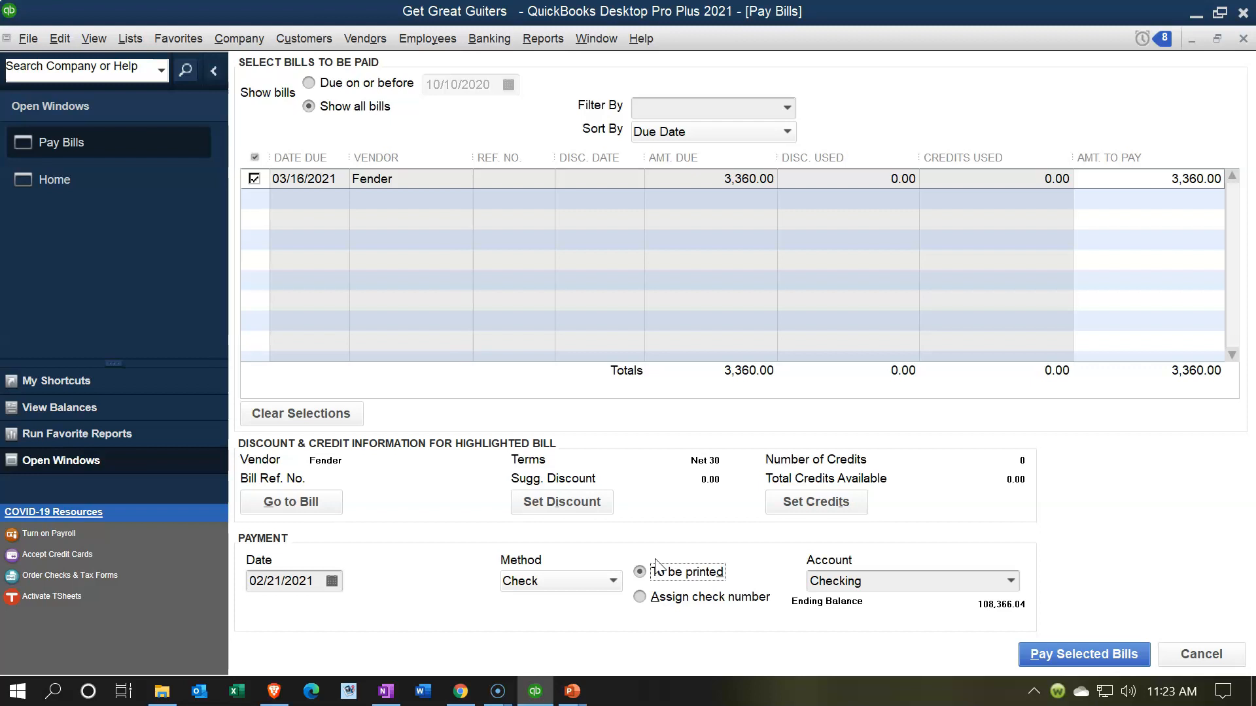
pyautogui.click(639, 596)
pyautogui.click(648, 612)
pyautogui.click(660, 610)
# Pay the selected bill, letting QuickBooks assign the check number, and finish at the payment summary
pyautogui.click(1079, 656)
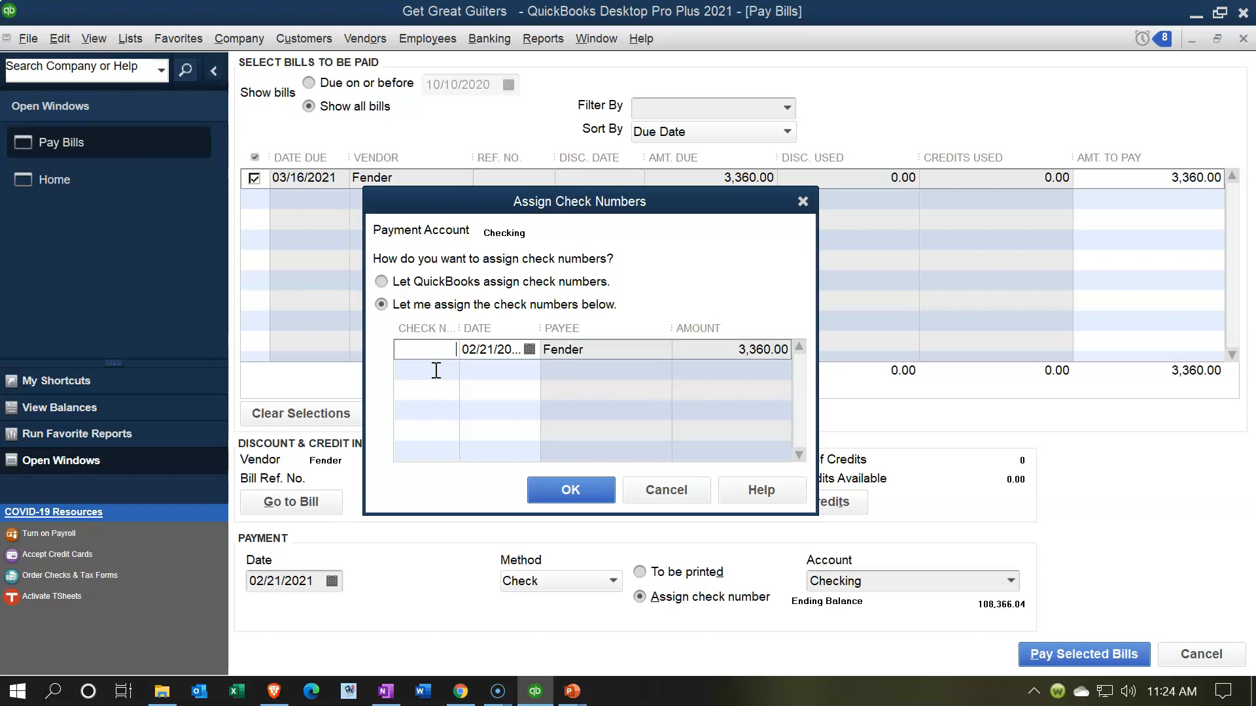
pyautogui.click(381, 282)
pyautogui.click(551, 489)
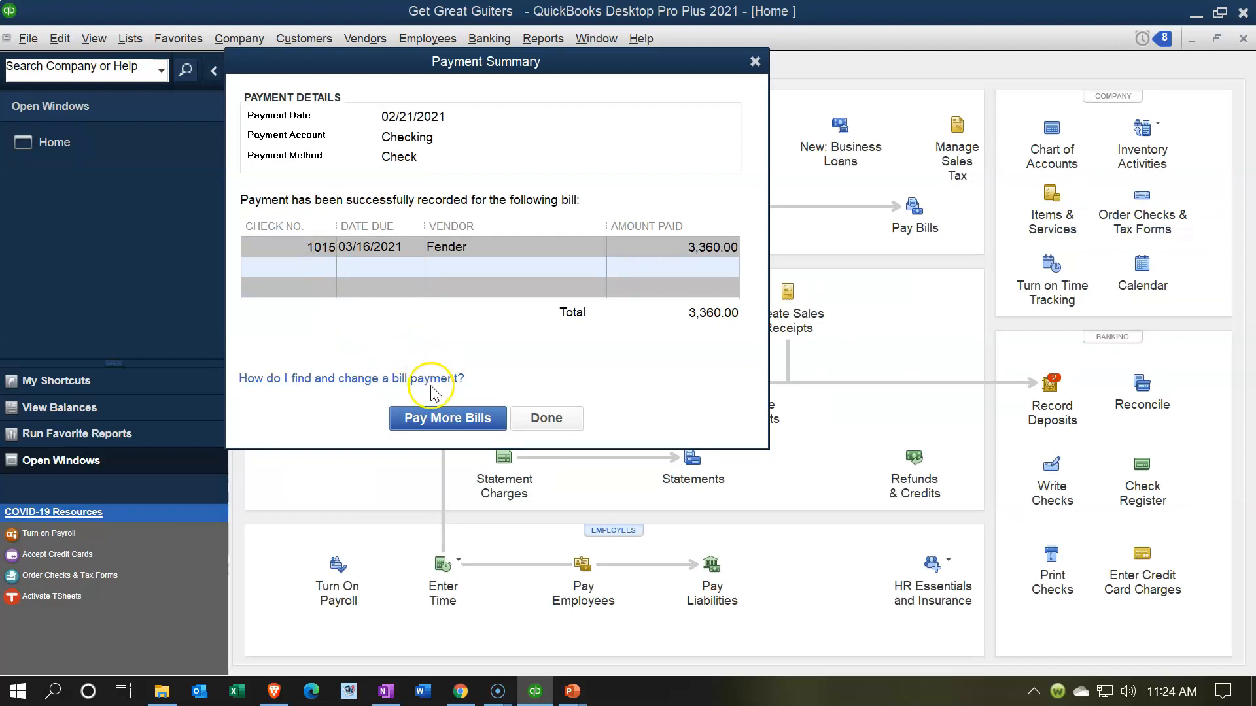
pyautogui.click(543, 419)
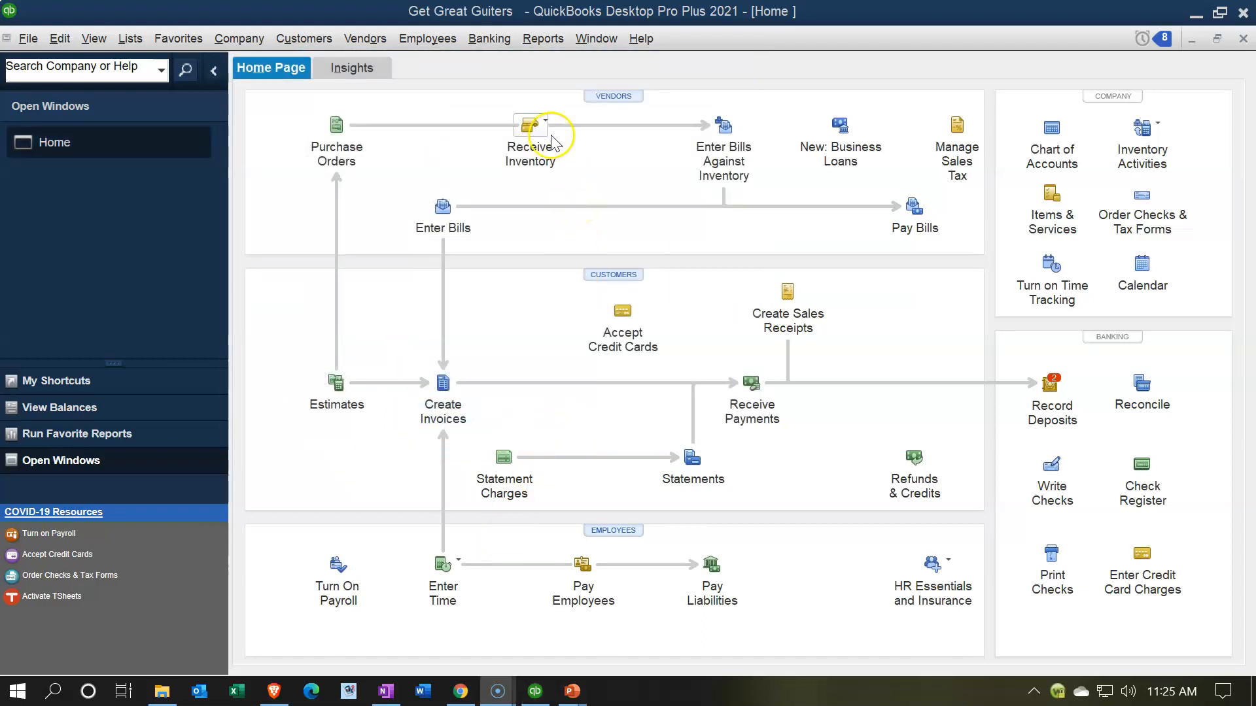
pyautogui.click(543, 39)
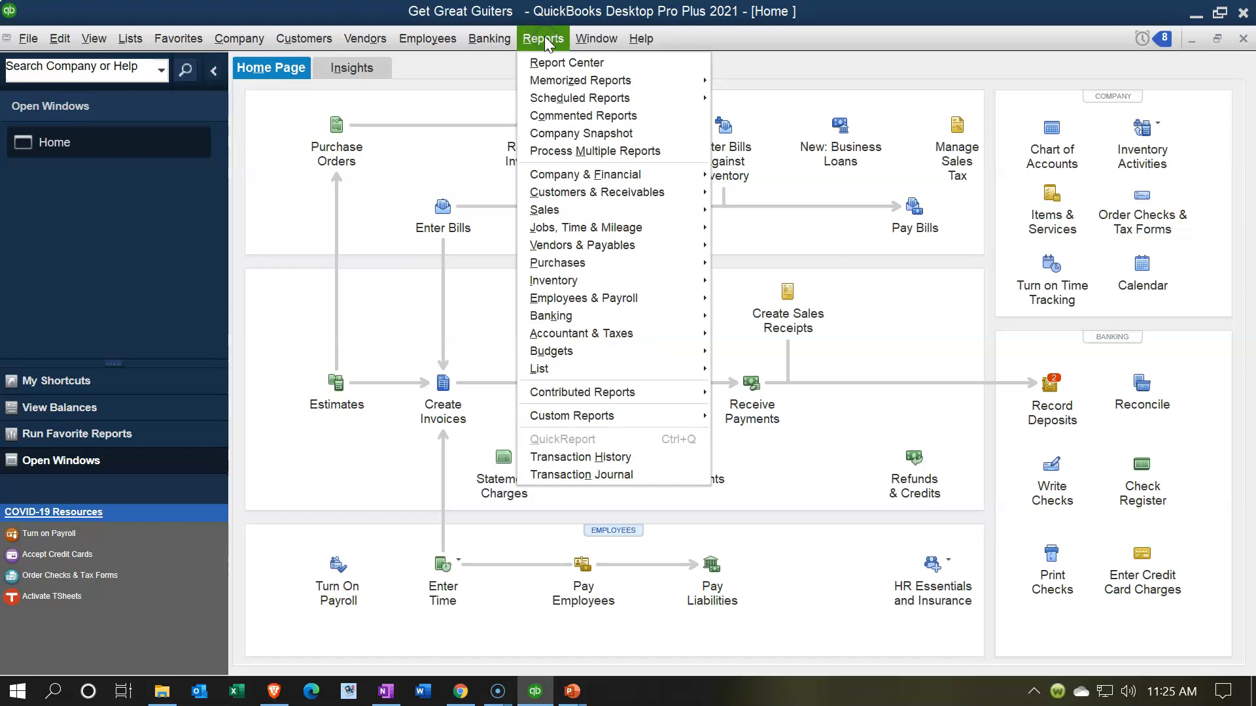
pyautogui.click(544, 38)
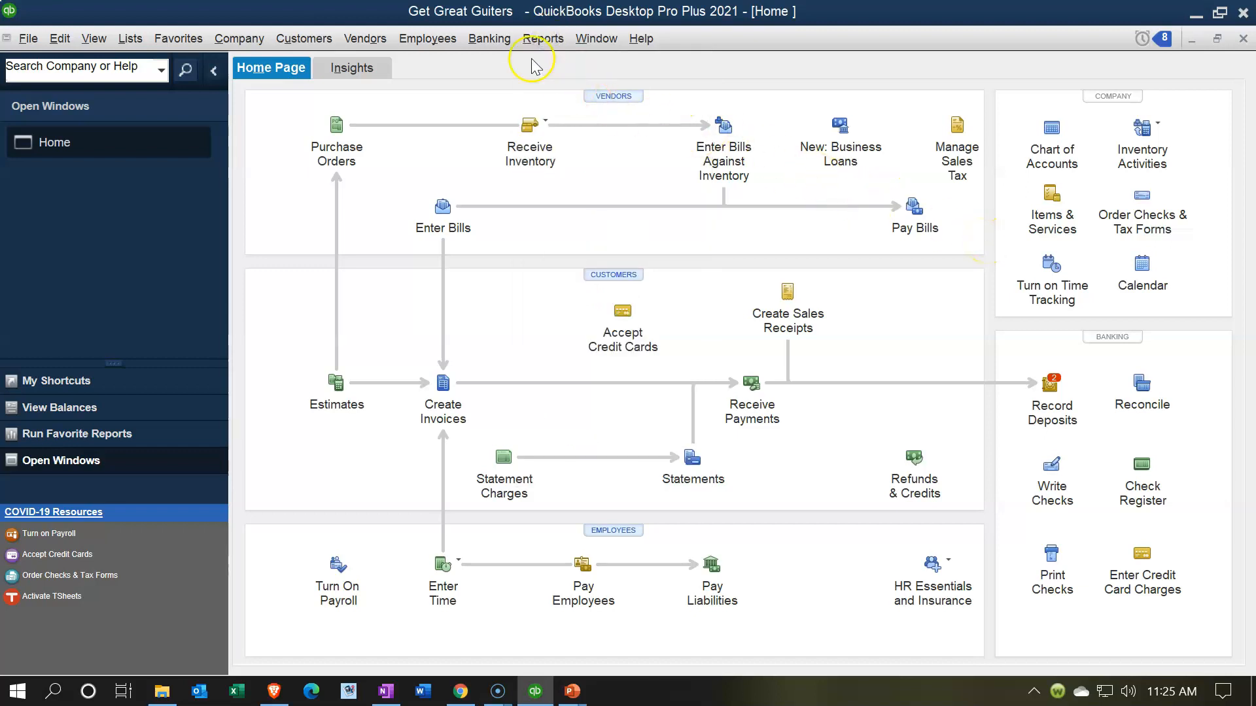
pyautogui.click(490, 40)
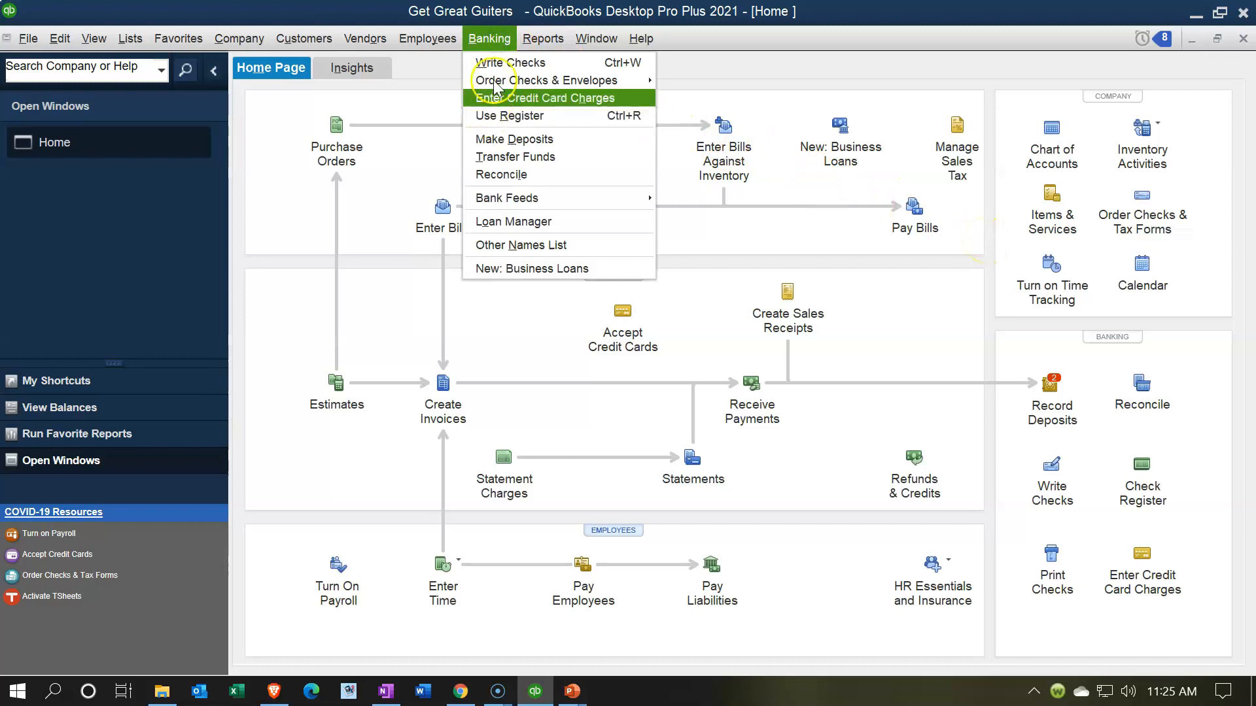
pyautogui.click(497, 39)
# Open the Checking account's register from the Chart of Accounts
pyautogui.click(134, 39)
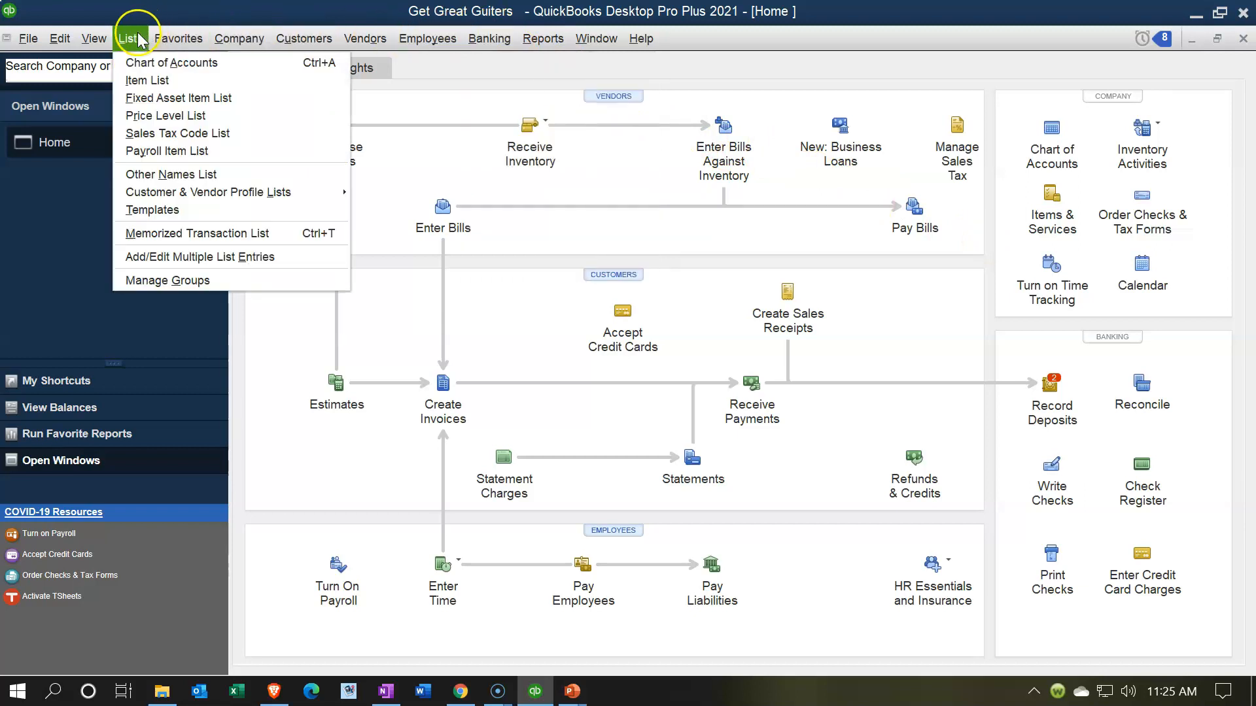
pyautogui.click(167, 64)
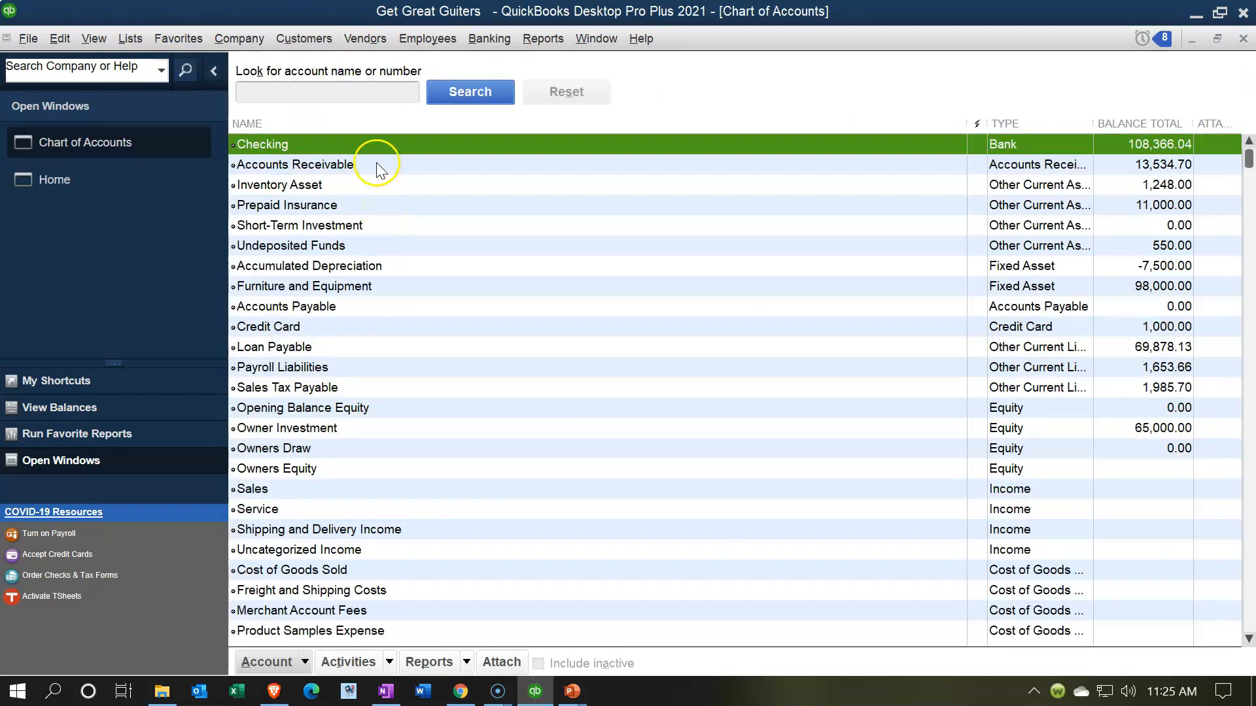
pyautogui.doubleClick(362, 143)
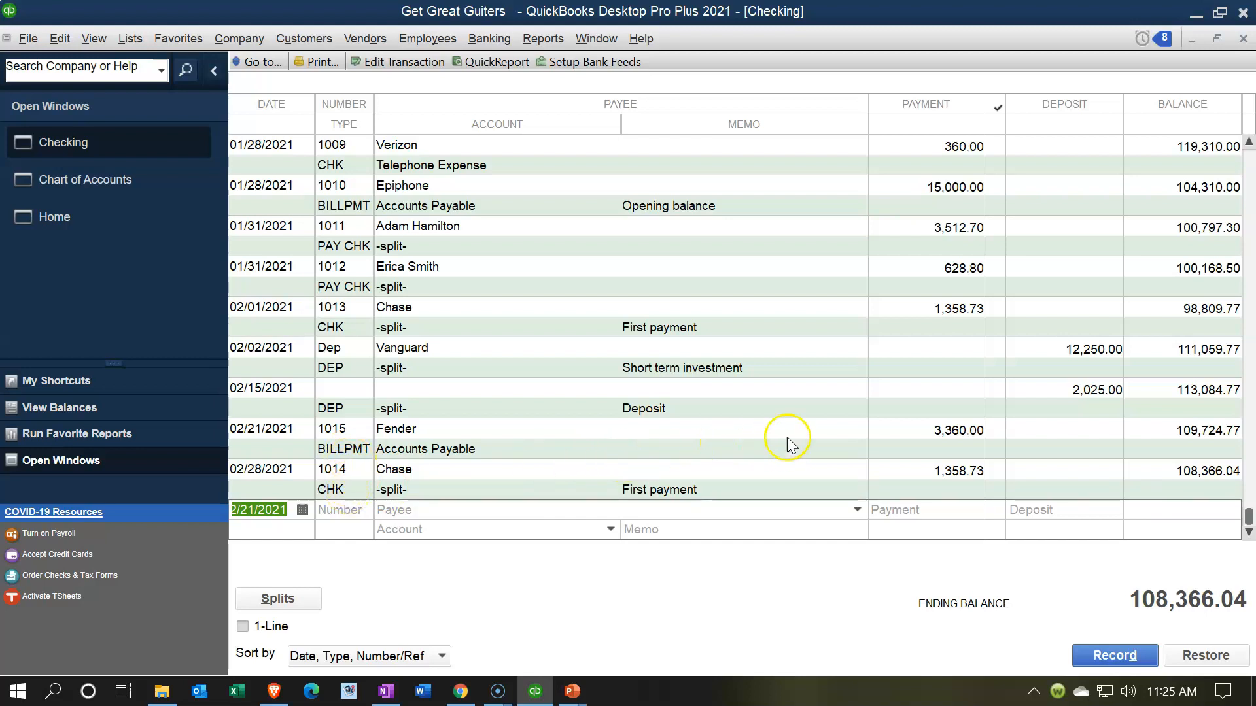
# Open the Fender bill payment from the register, review its check and paid bill, and close it
pyautogui.doubleClick(347, 450)
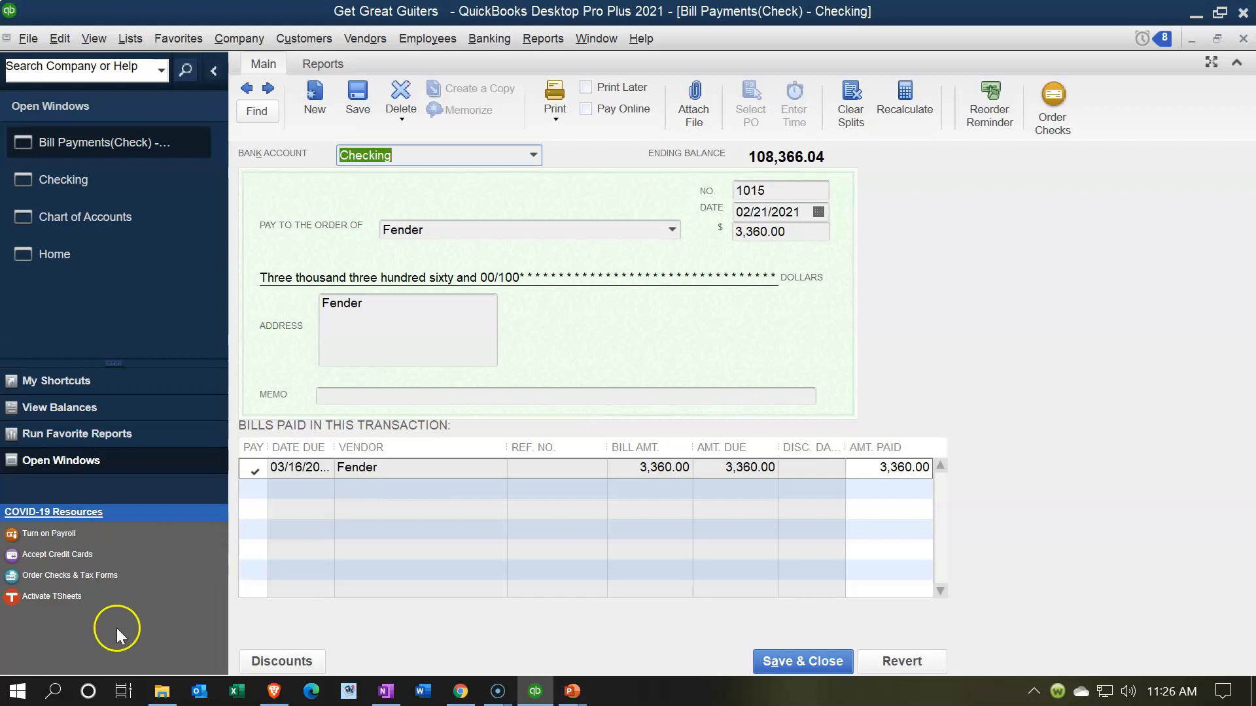
pyautogui.click(355, 472)
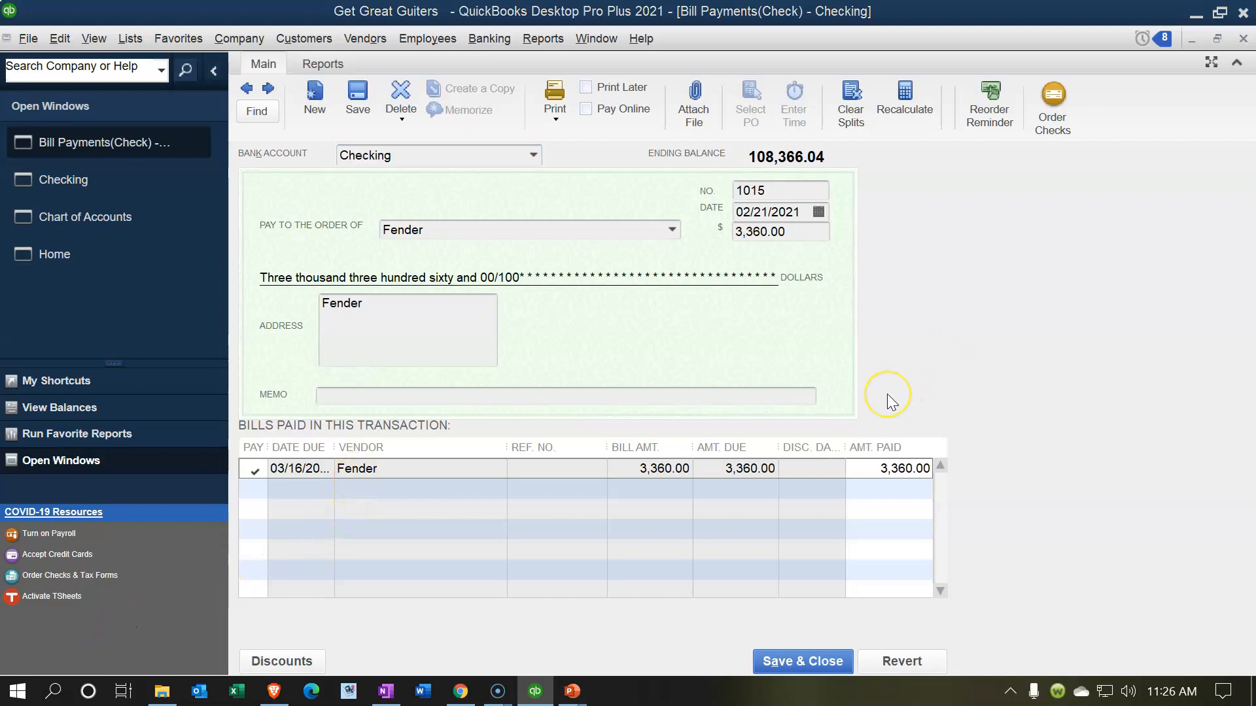
pyautogui.click(1242, 38)
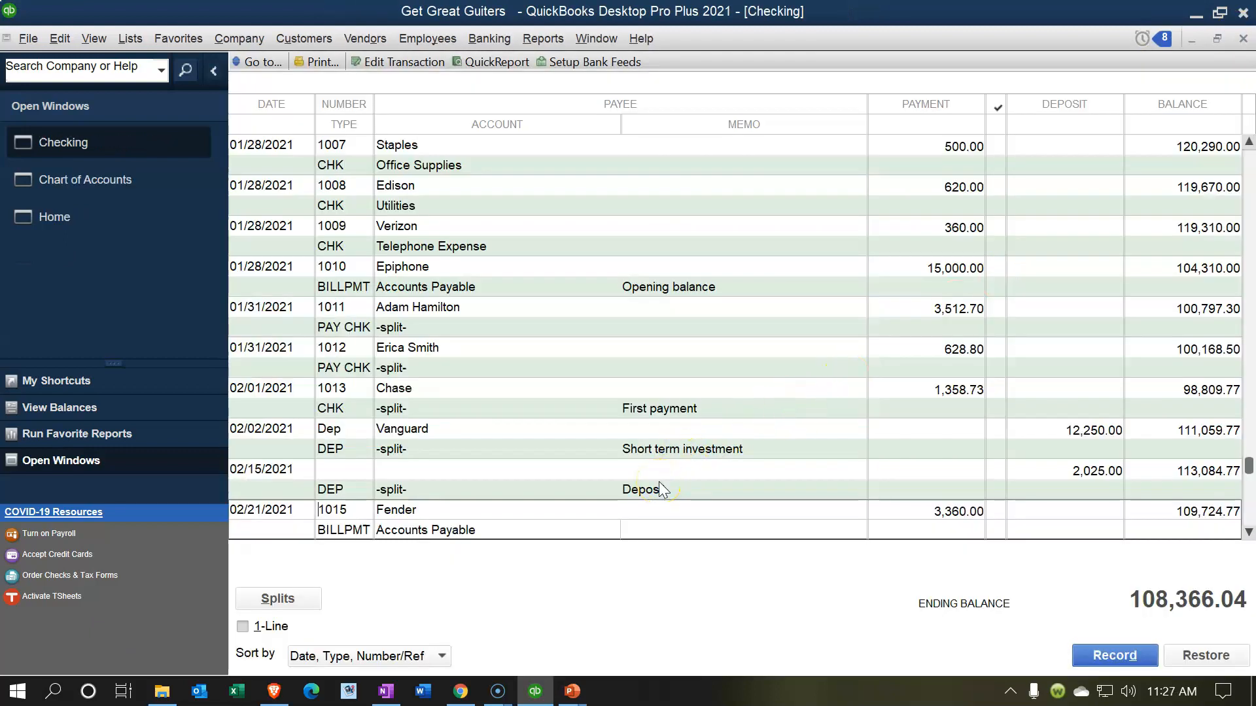
# Check the latest entries in the Checking register, and close the register and the Chart of Accounts
pyautogui.scroll(-2, 624, 500)
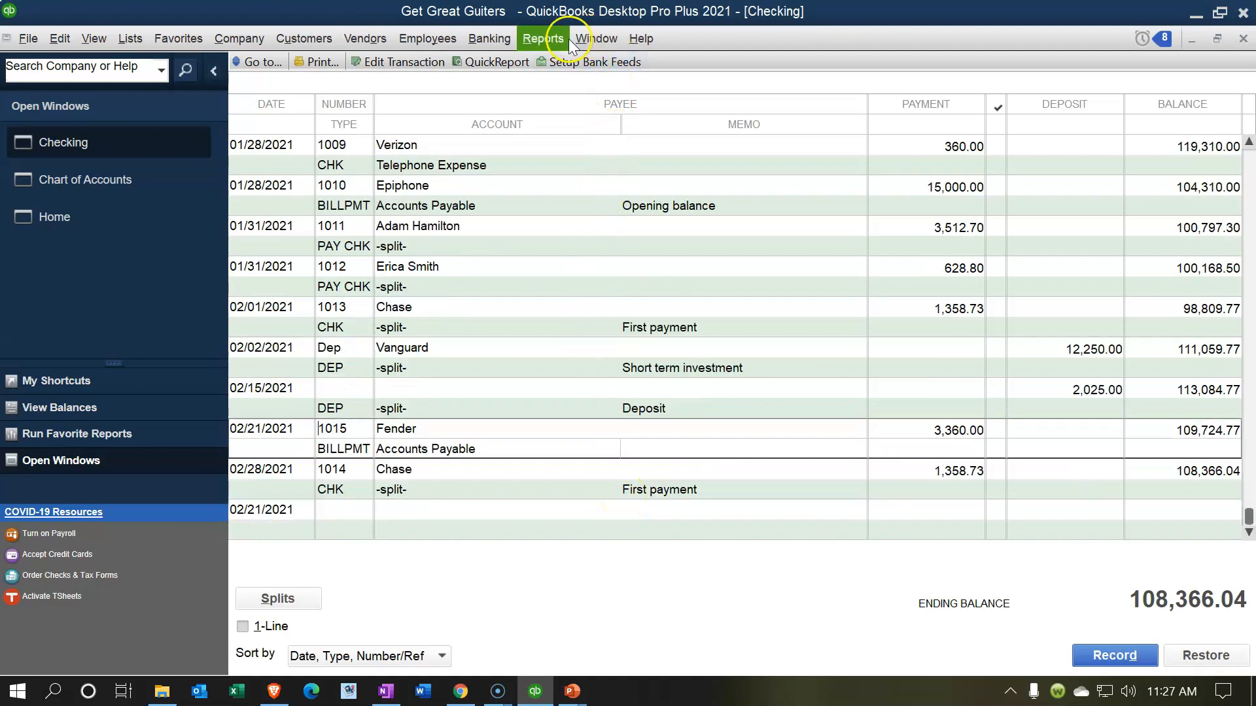
pyautogui.click(1243, 38)
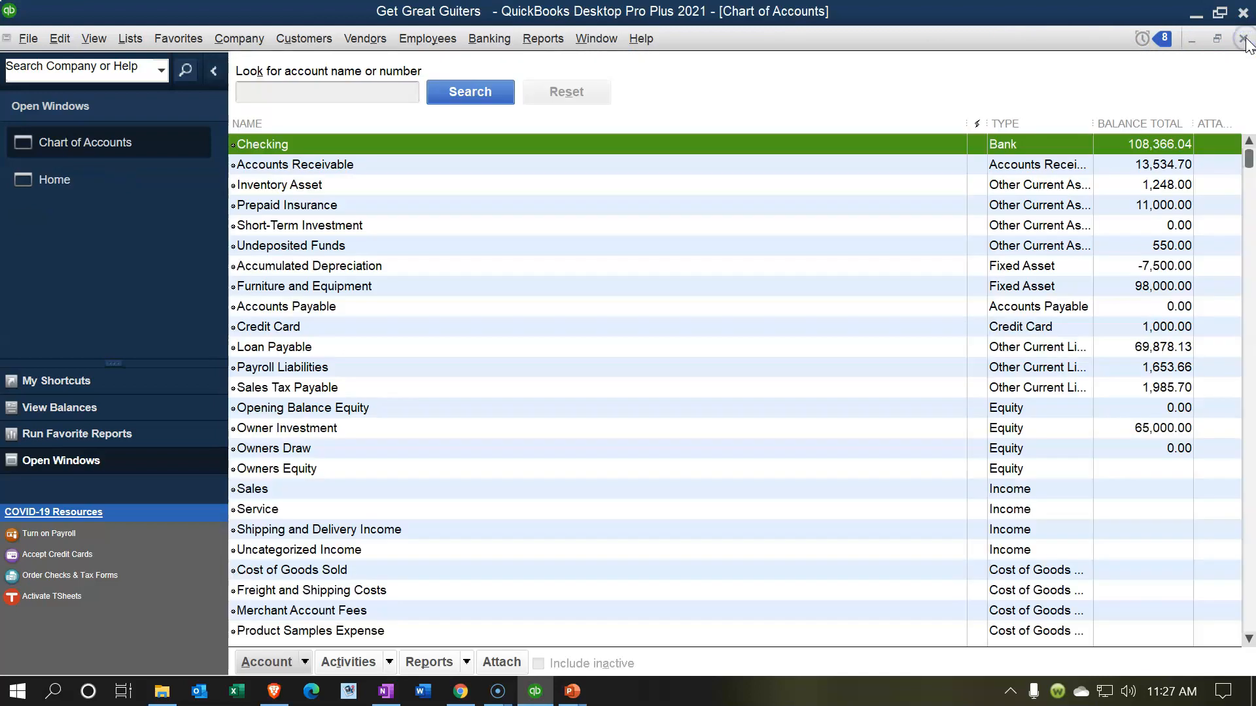
pyautogui.click(1243, 39)
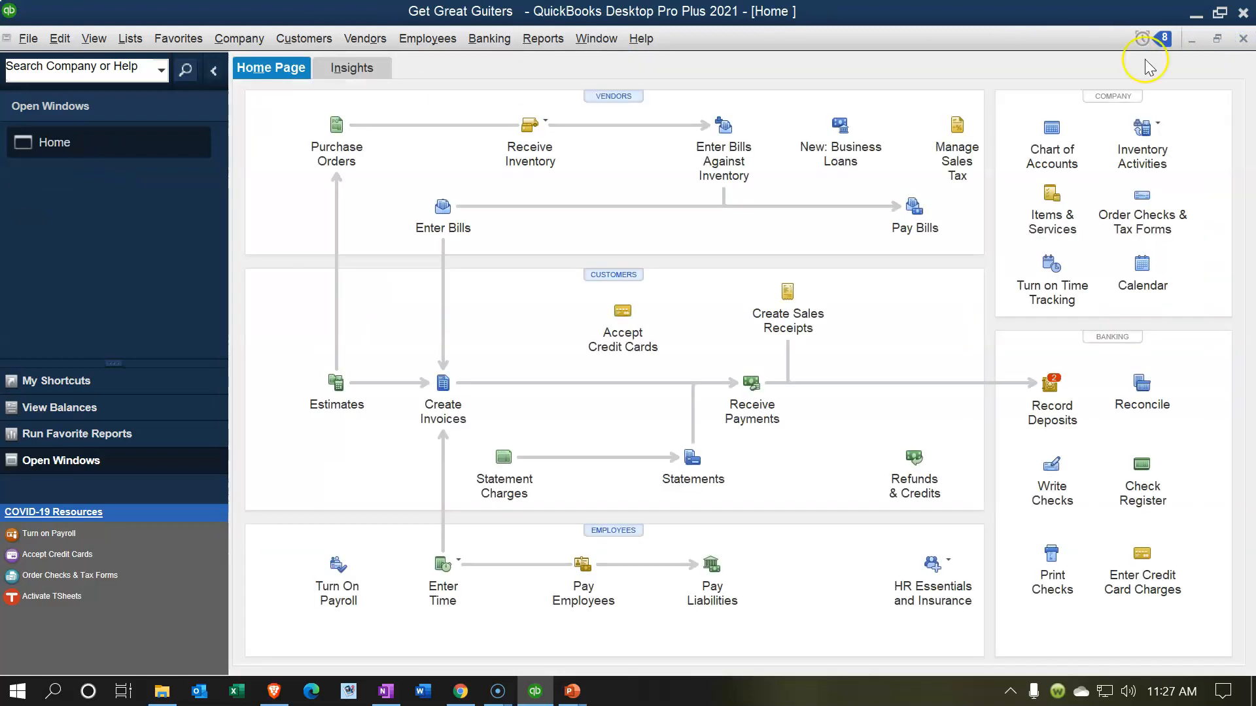
# Run the standard Balance Sheet report for the date range 01/01/2021 to 12/31/2021
pyautogui.click(540, 39)
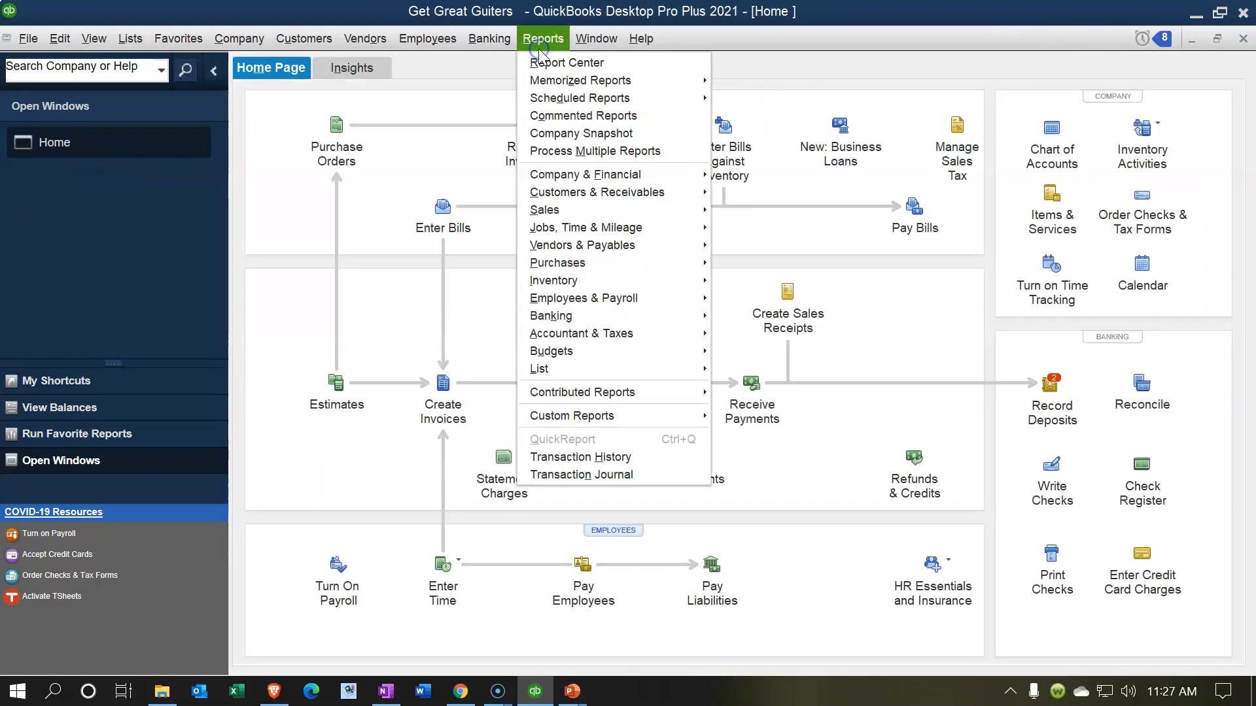
pyautogui.moveTo(631, 173)
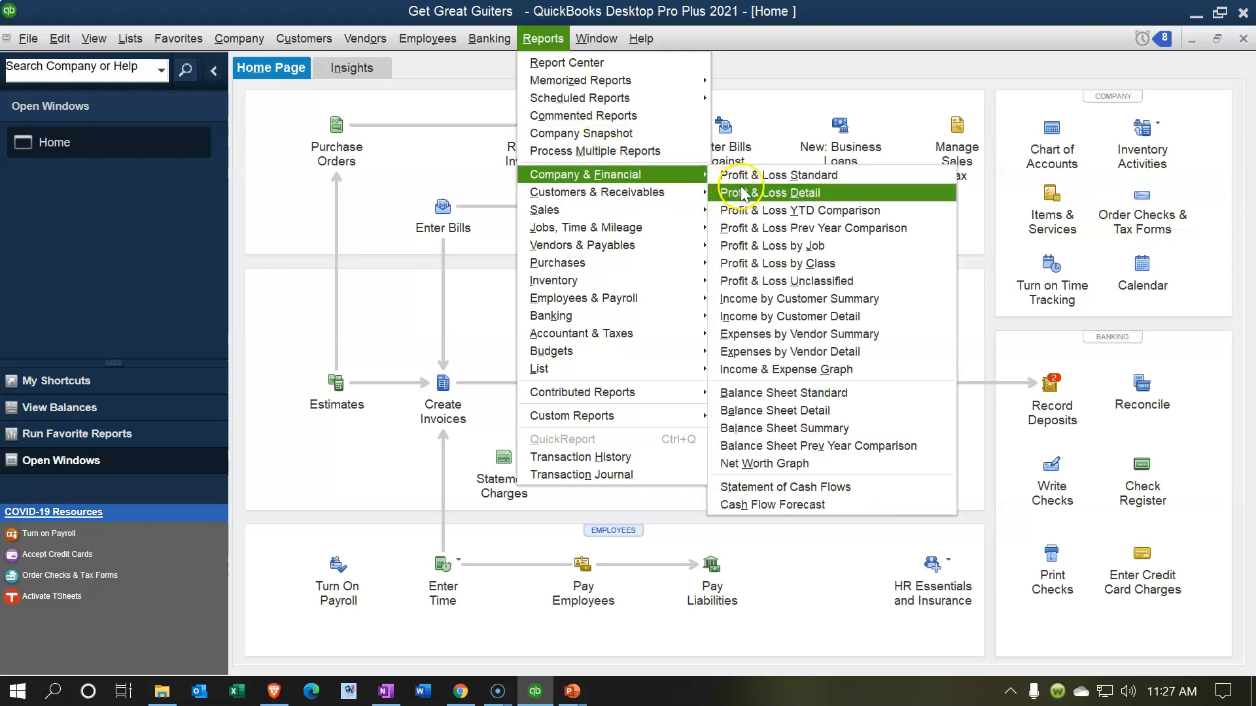
pyautogui.click(784, 392)
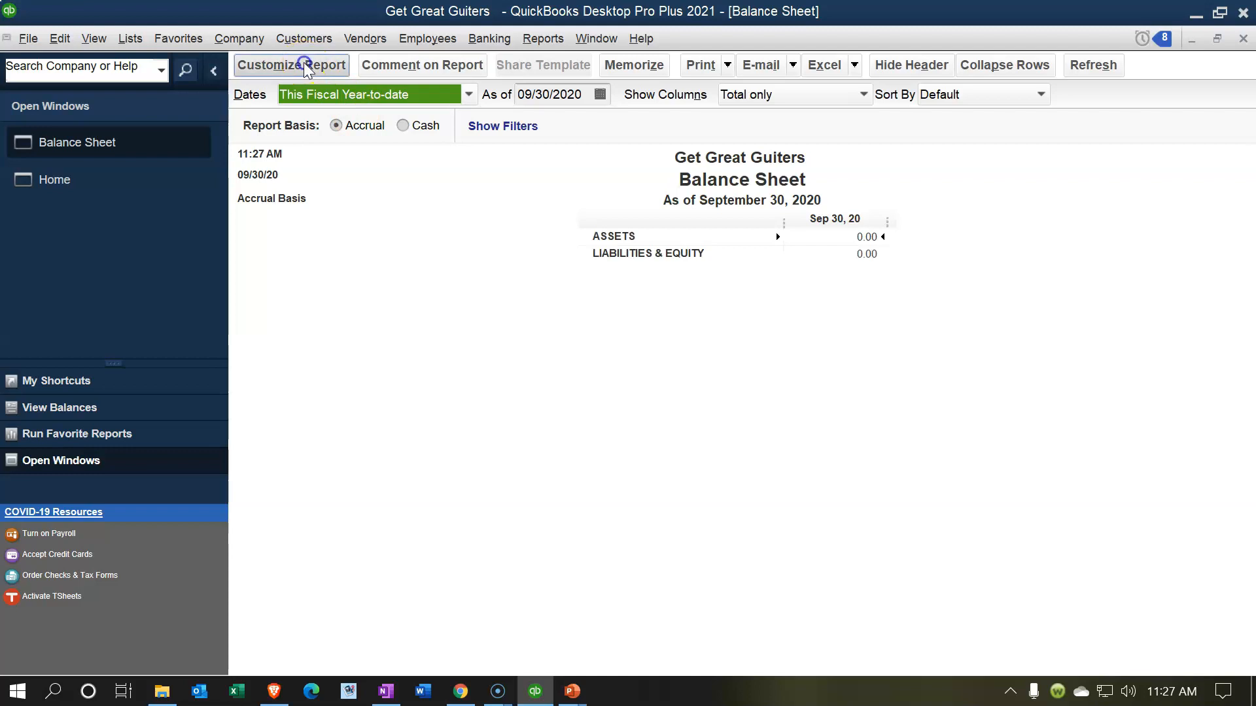
pyautogui.click(302, 62)
pyautogui.press('Tab')
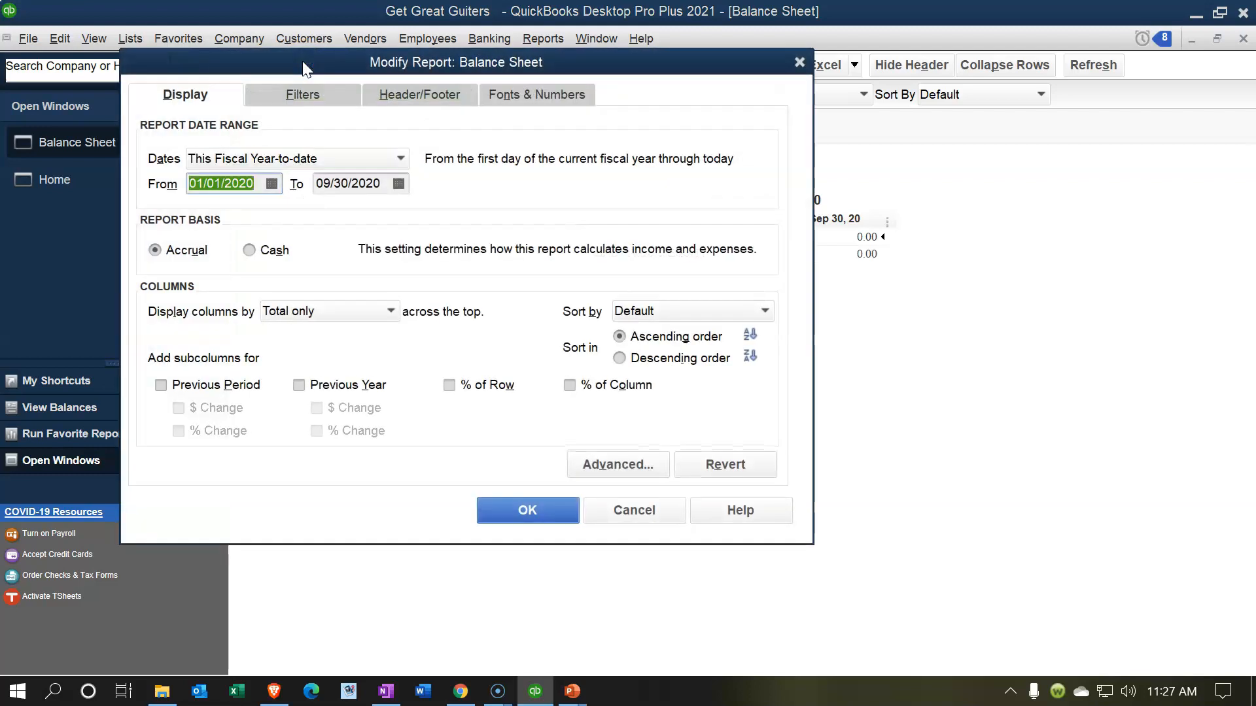
pyautogui.write('010121')
pyautogui.press('Tab')
pyautogui.write('12/31/2021')
pyautogui.press('Tab')
pyautogui.click(516, 517)
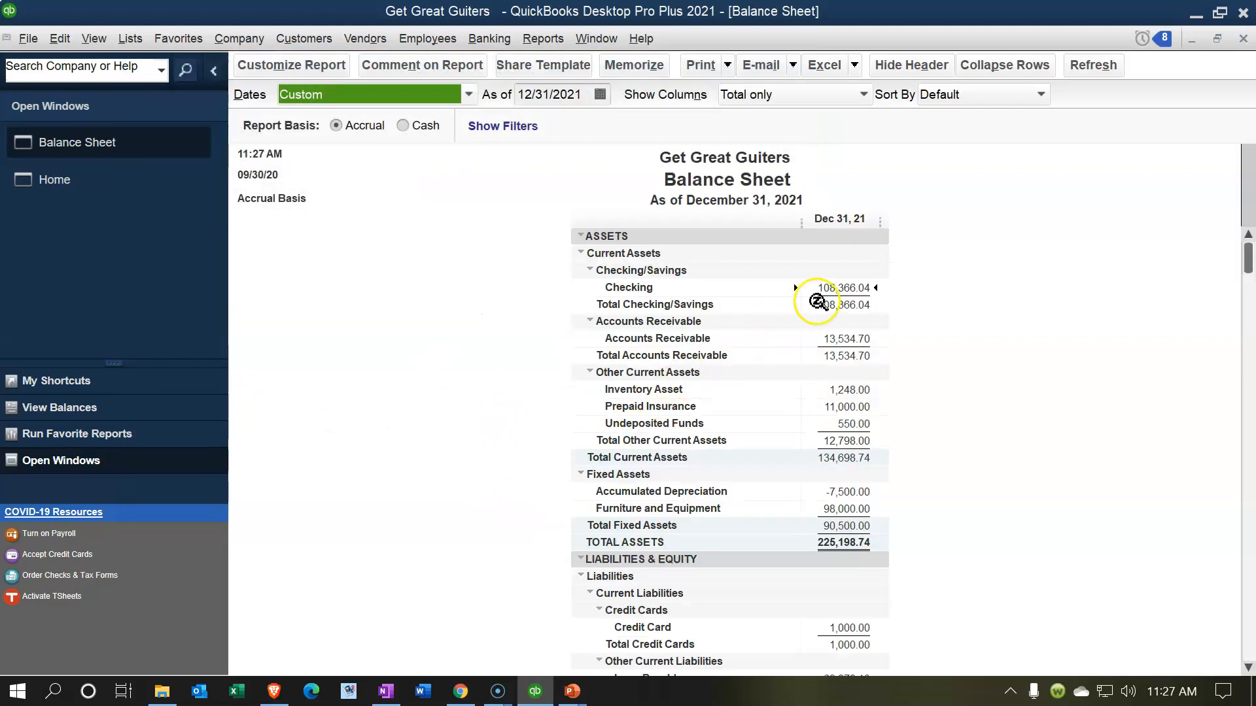
# Drill into the Balance Sheet's Checking balance to review the Fender bill payment check, and return to examine the liabilities section
pyautogui.doubleClick(850, 288)
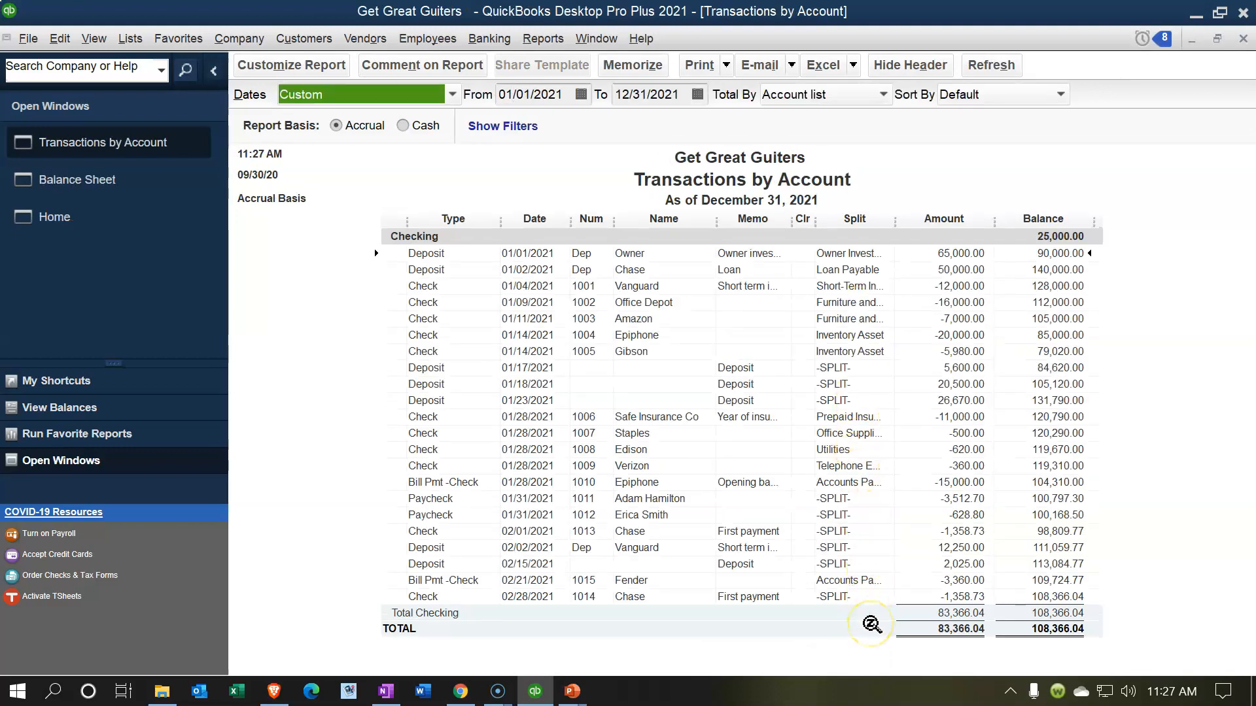
pyautogui.click(973, 580)
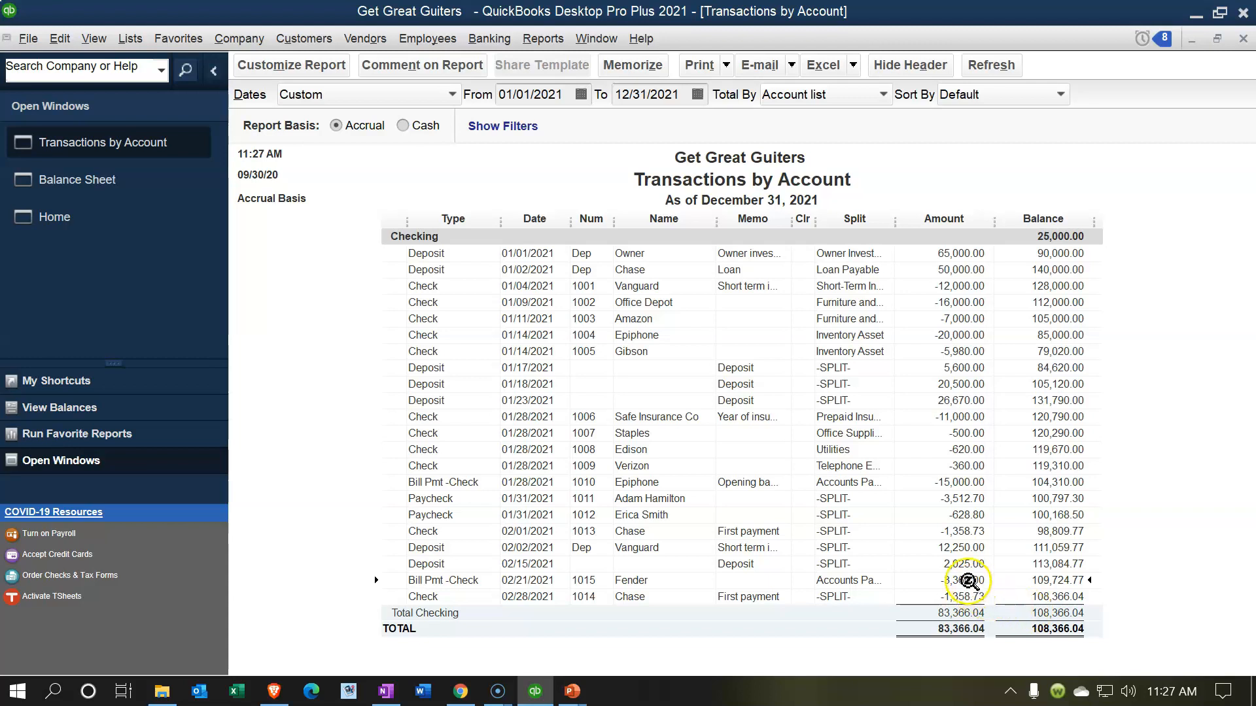
pyautogui.hotkey('ctrl', 'w')
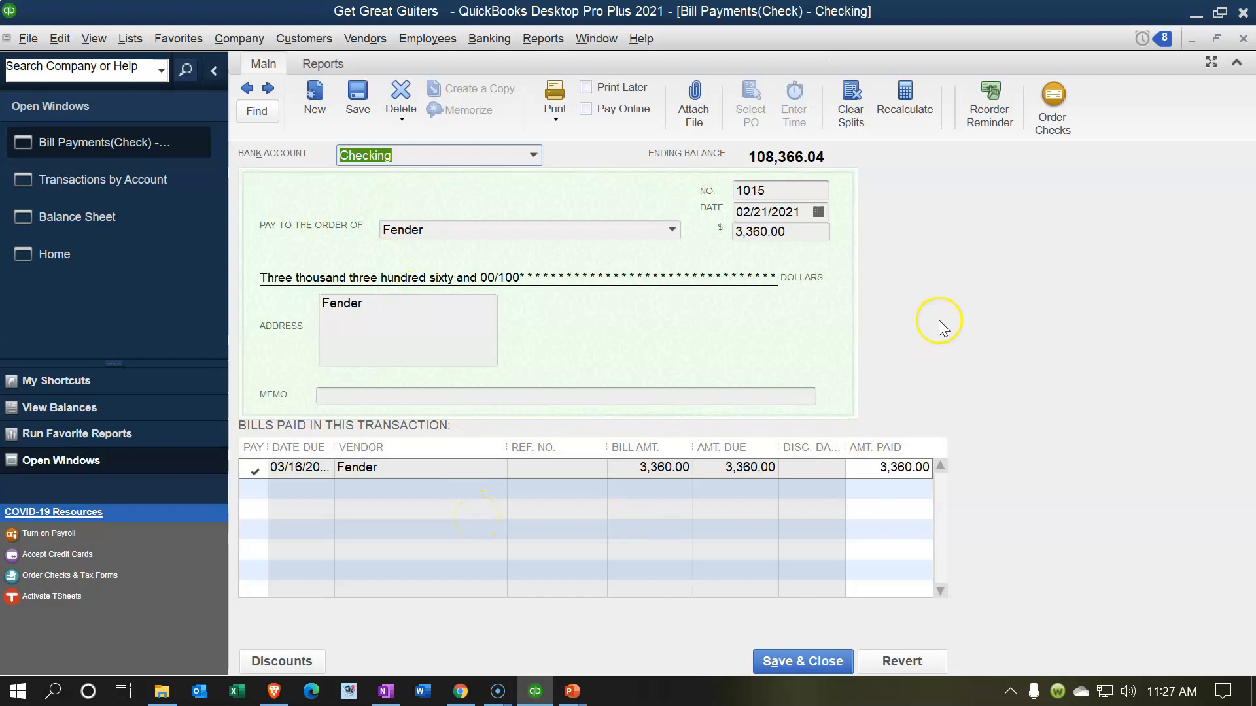
pyautogui.click(1243, 39)
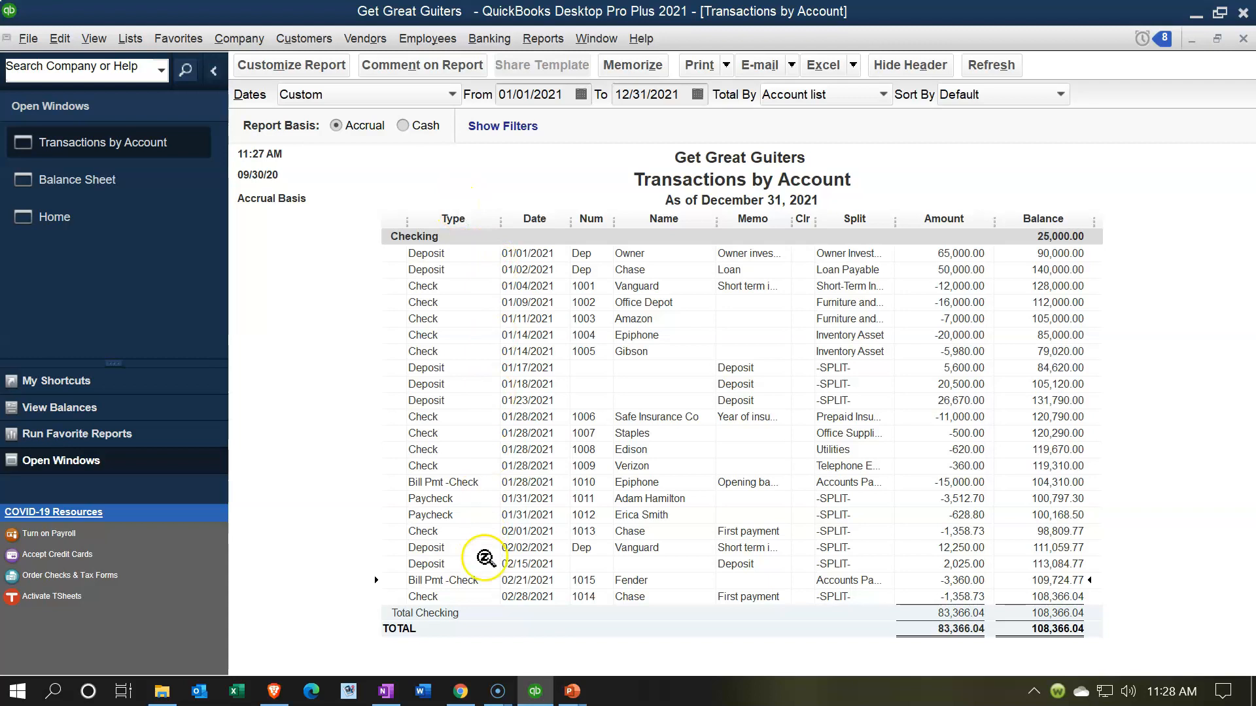
pyautogui.doubleClick(490, 596)
pyautogui.click(1244, 38)
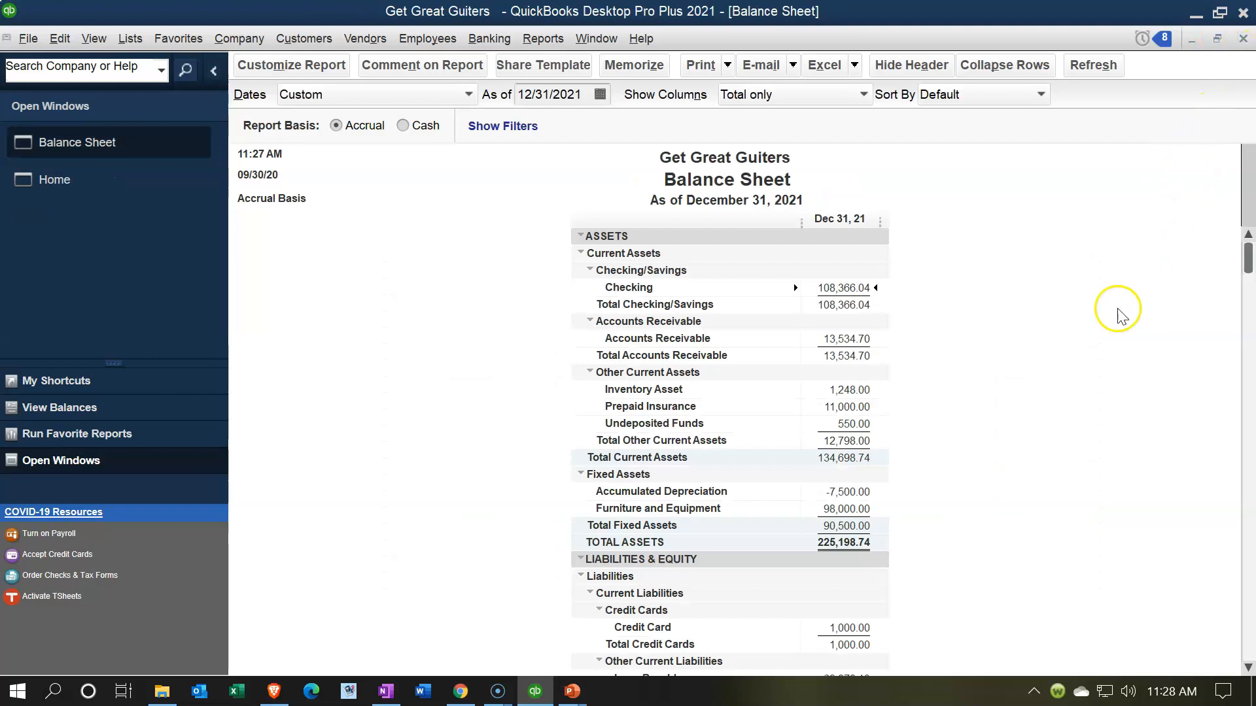
pyautogui.scroll(-3, 926, 412)
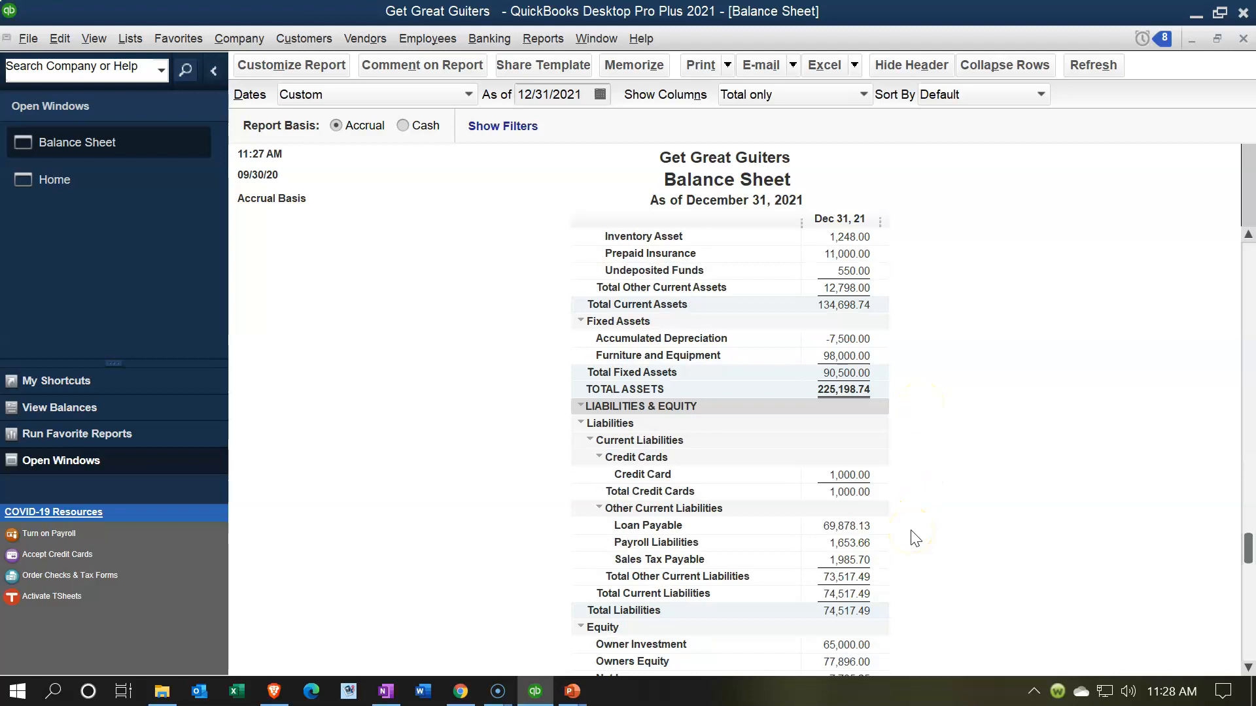
# Run the Trial Balance report for the date range 01/01/2021 to 12/31/2021
pyautogui.click(527, 45)
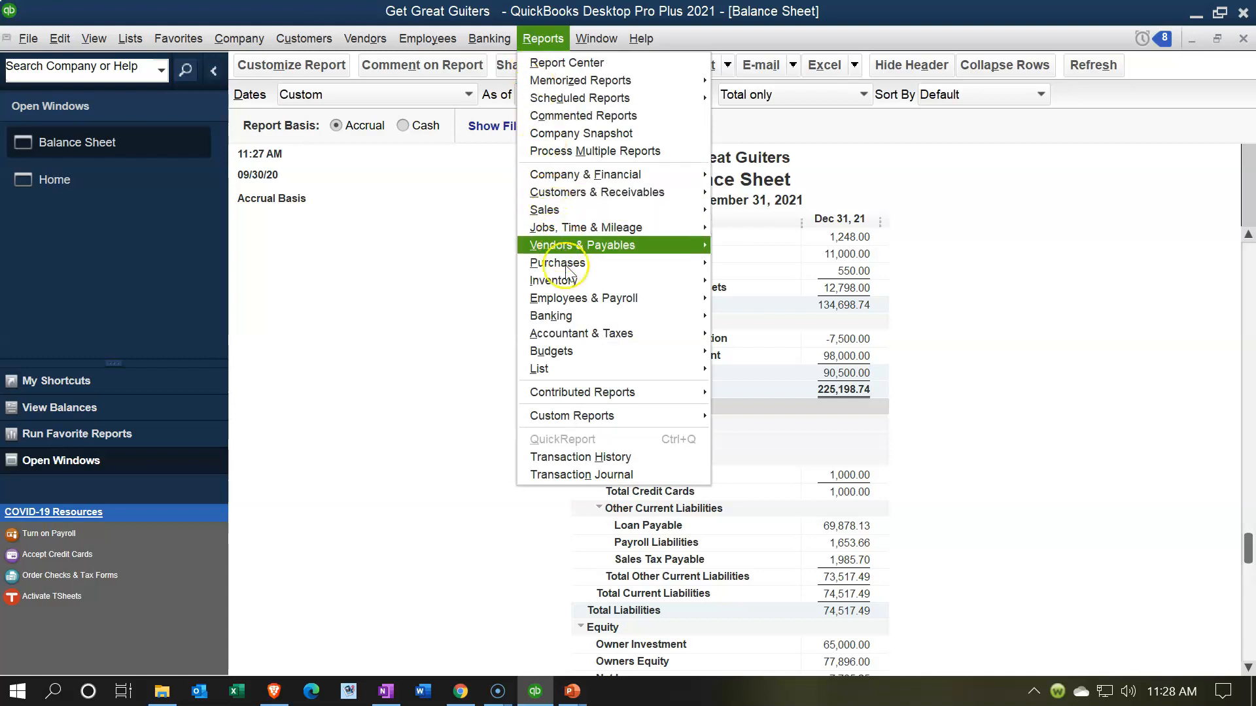
pyautogui.moveTo(669, 333)
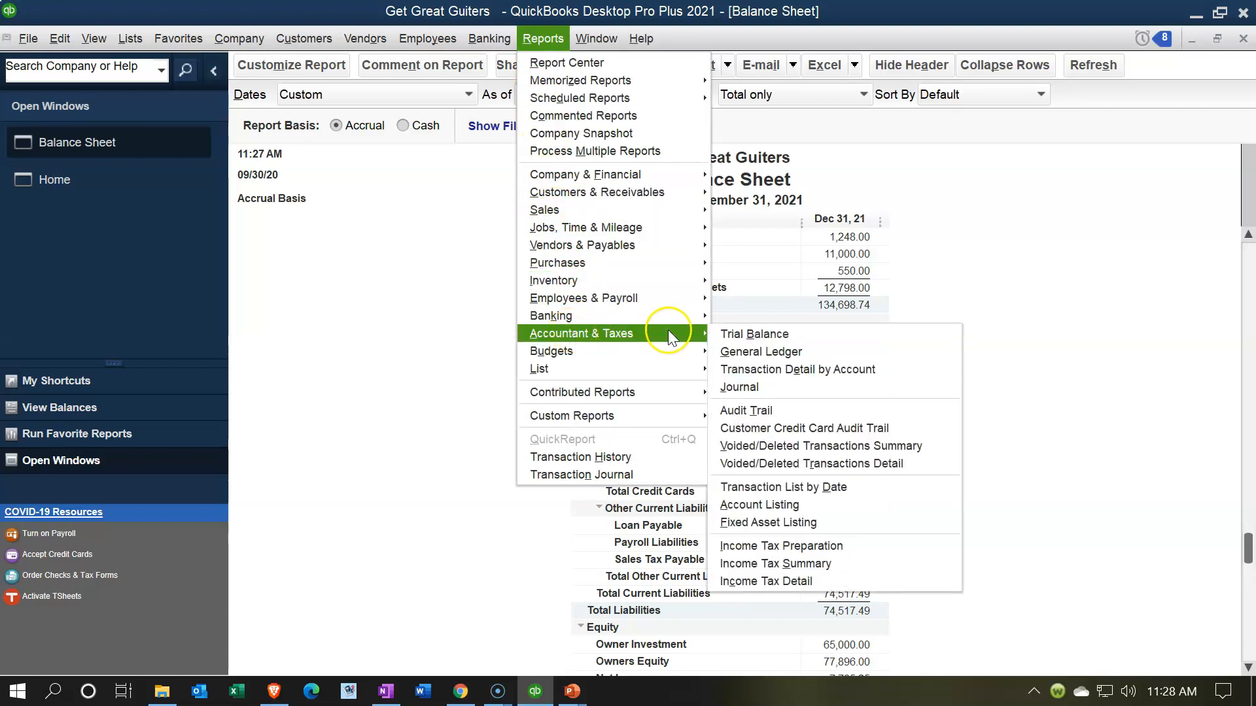
pyautogui.click(725, 332)
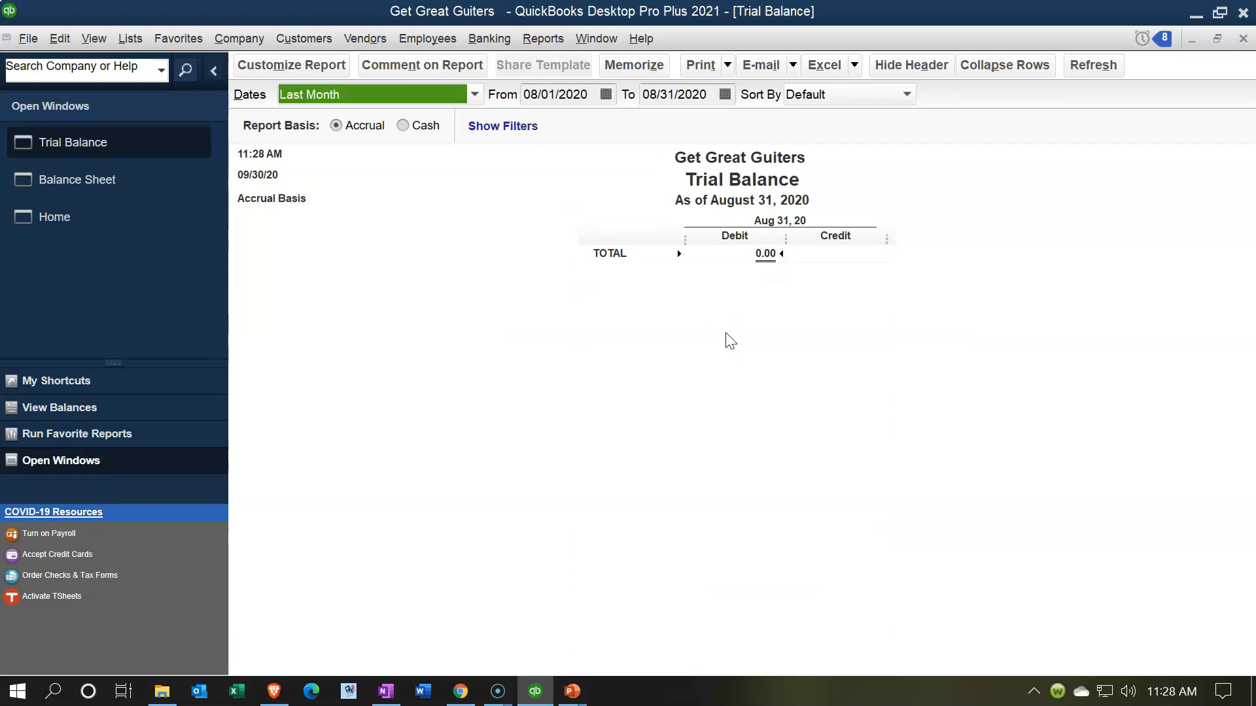
pyautogui.press('Tab')
pyautogui.write('0102')
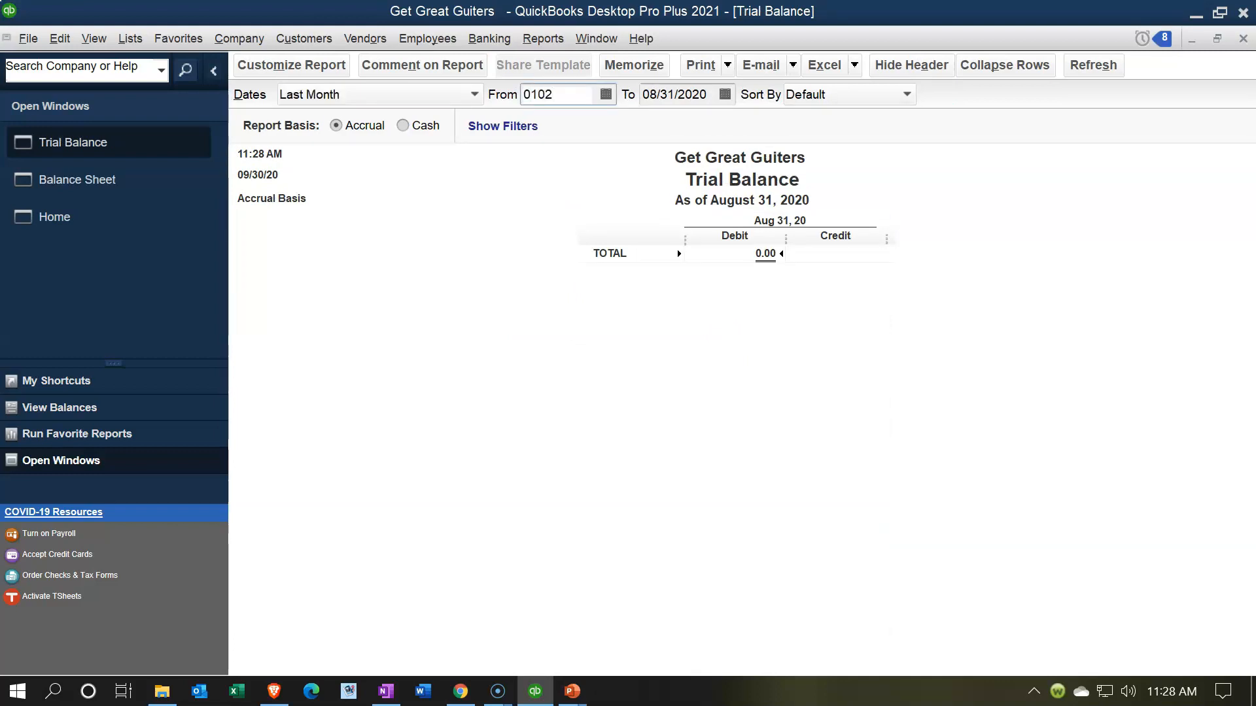
pyautogui.press('BackSpace')
pyautogui.write('121')
pyautogui.press('Tab')
pyautogui.write('12/31/2021')
pyautogui.press('Tab')
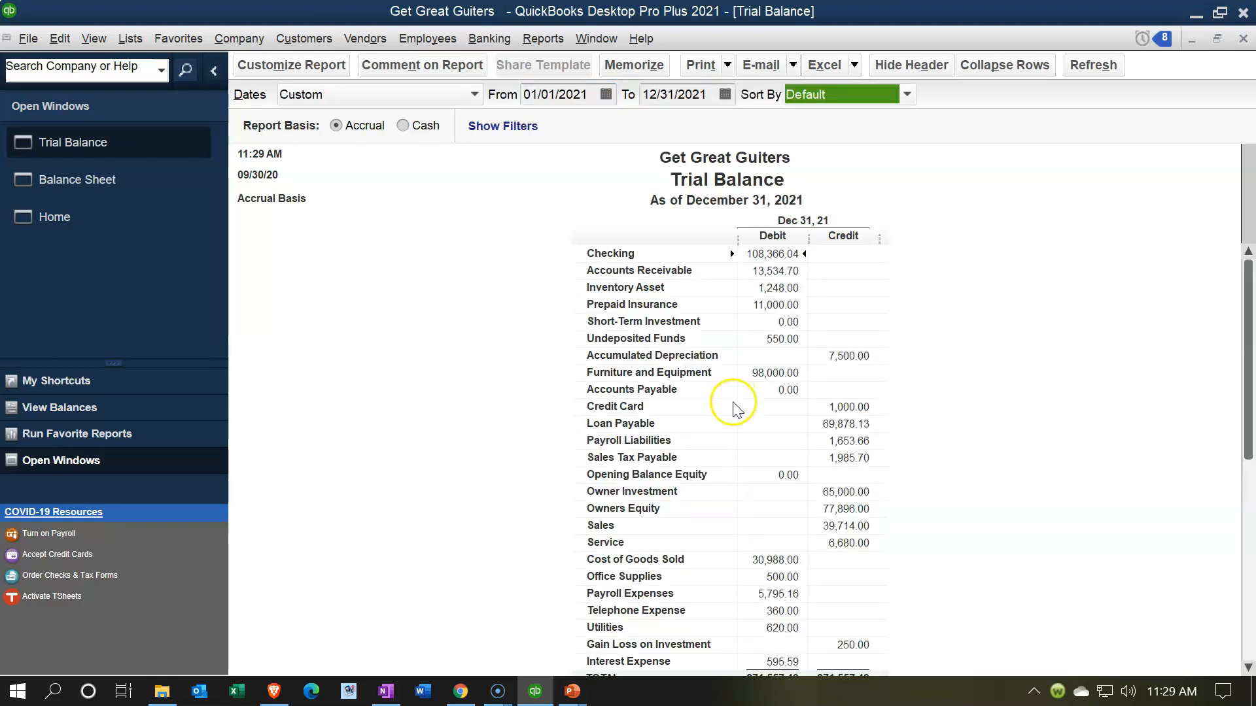
# Drill into the Trial Balance's Accounts Payable amount to review the Fender bill and its payment, and close the detail report
pyautogui.click(773, 389)
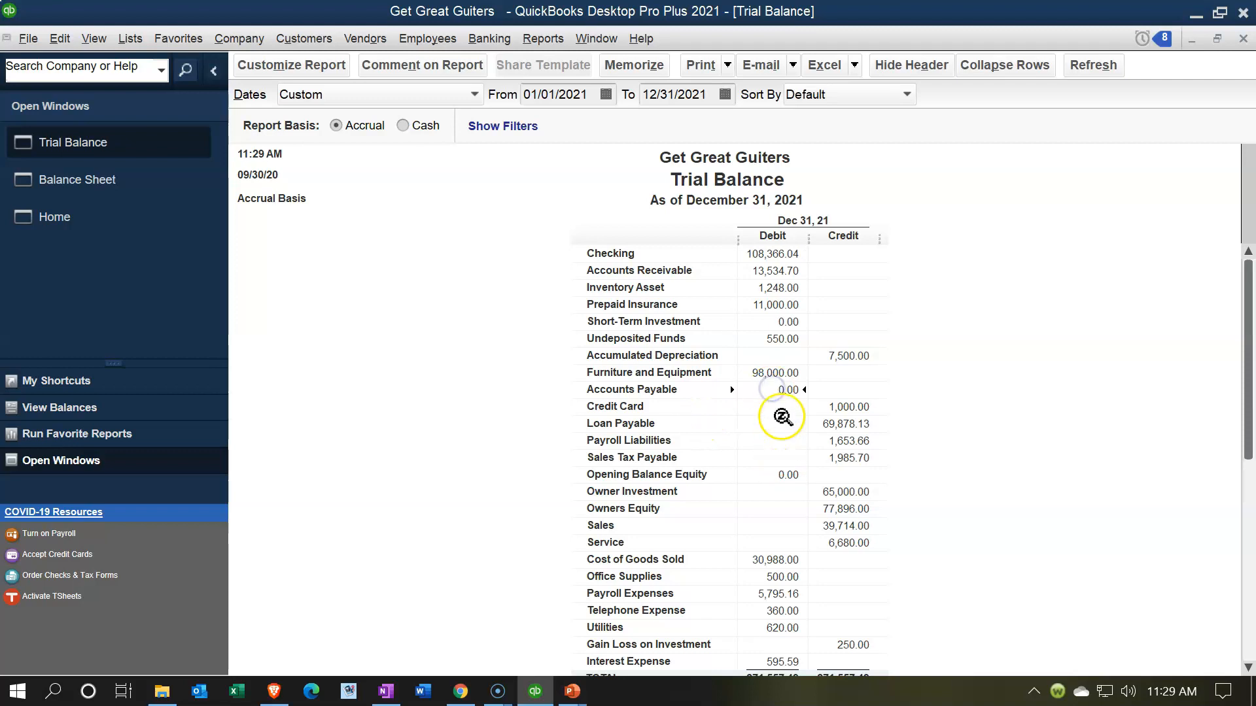
pyautogui.doubleClick(778, 390)
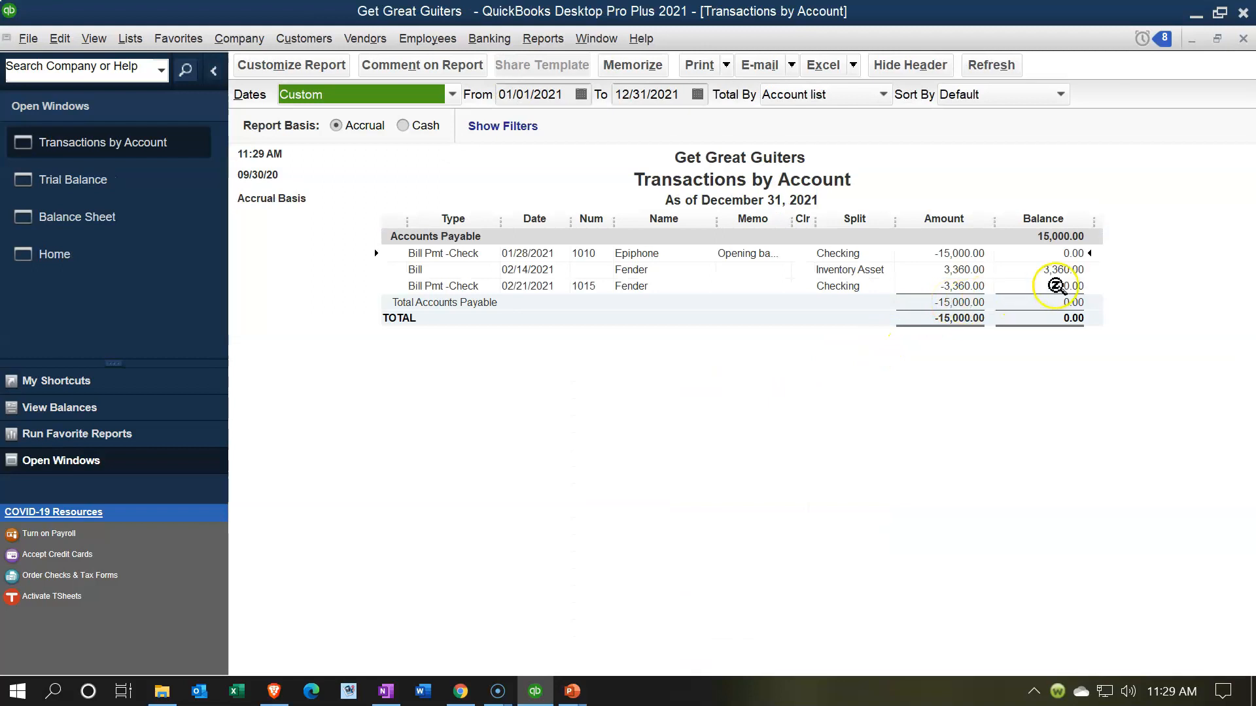
pyautogui.click(1241, 39)
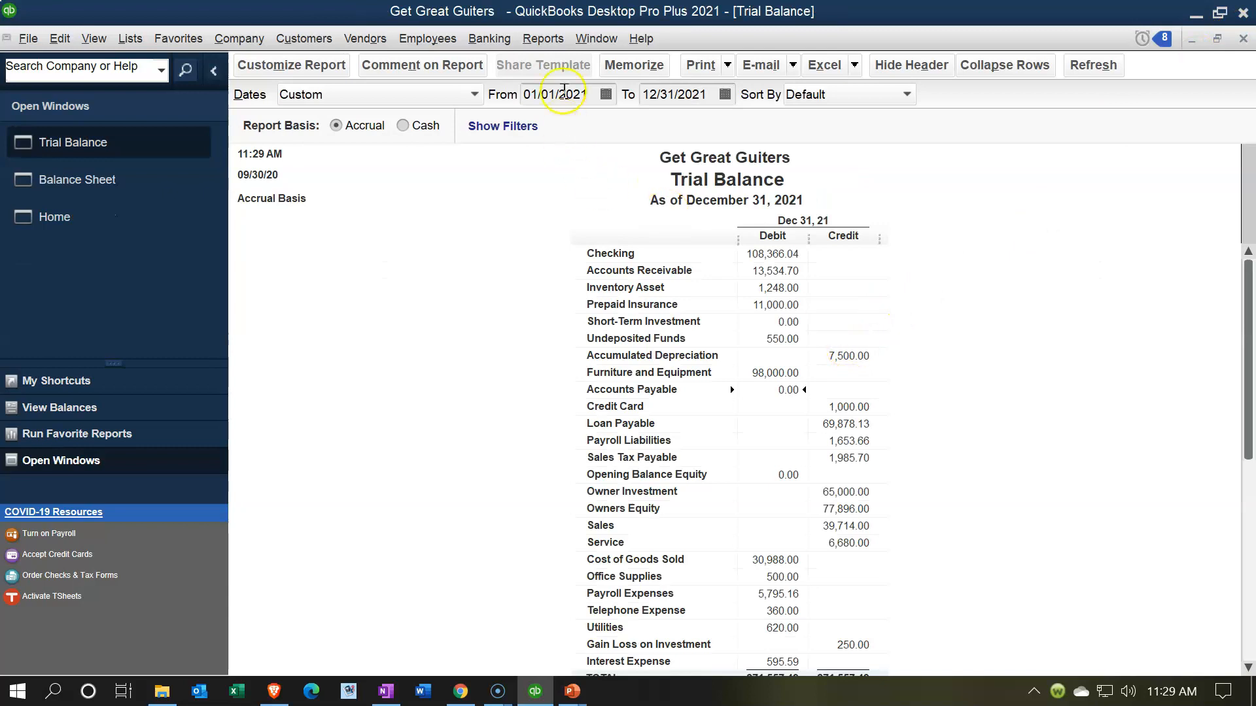
# Open the Vendor Balance Detail report, review Fender's bill and bill payment entries, and close the report
pyautogui.click(556, 41)
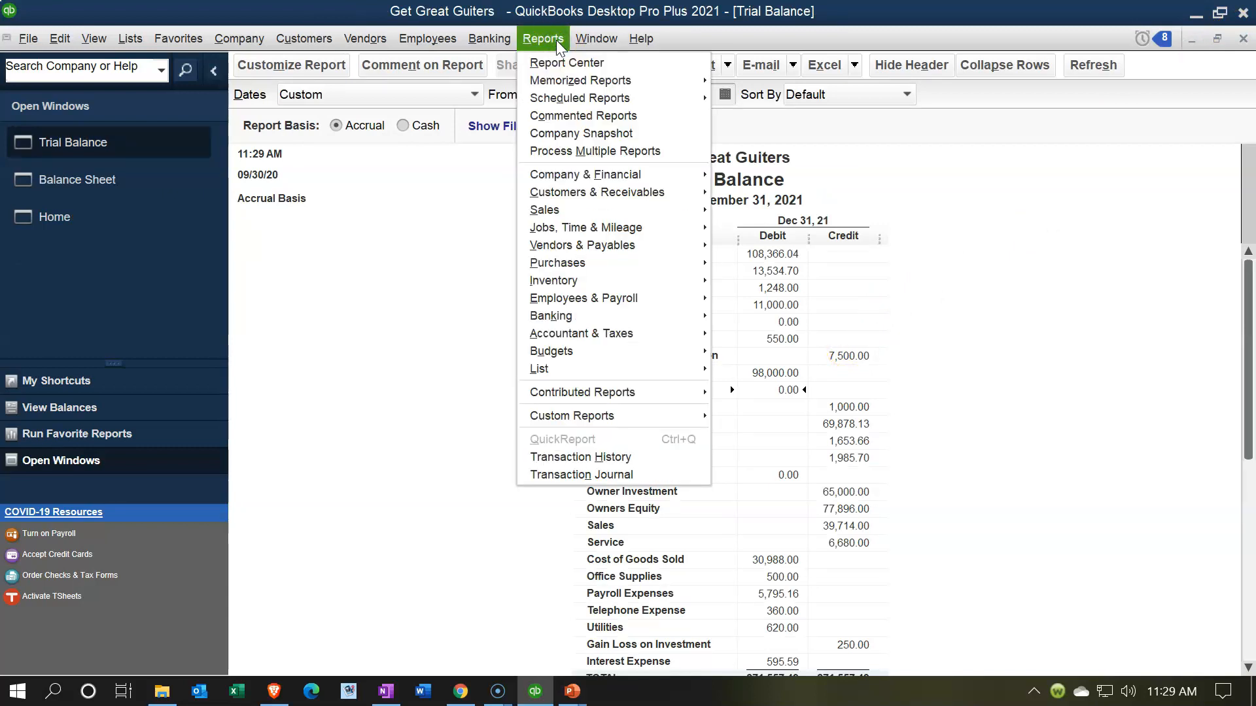
pyautogui.moveTo(703, 246)
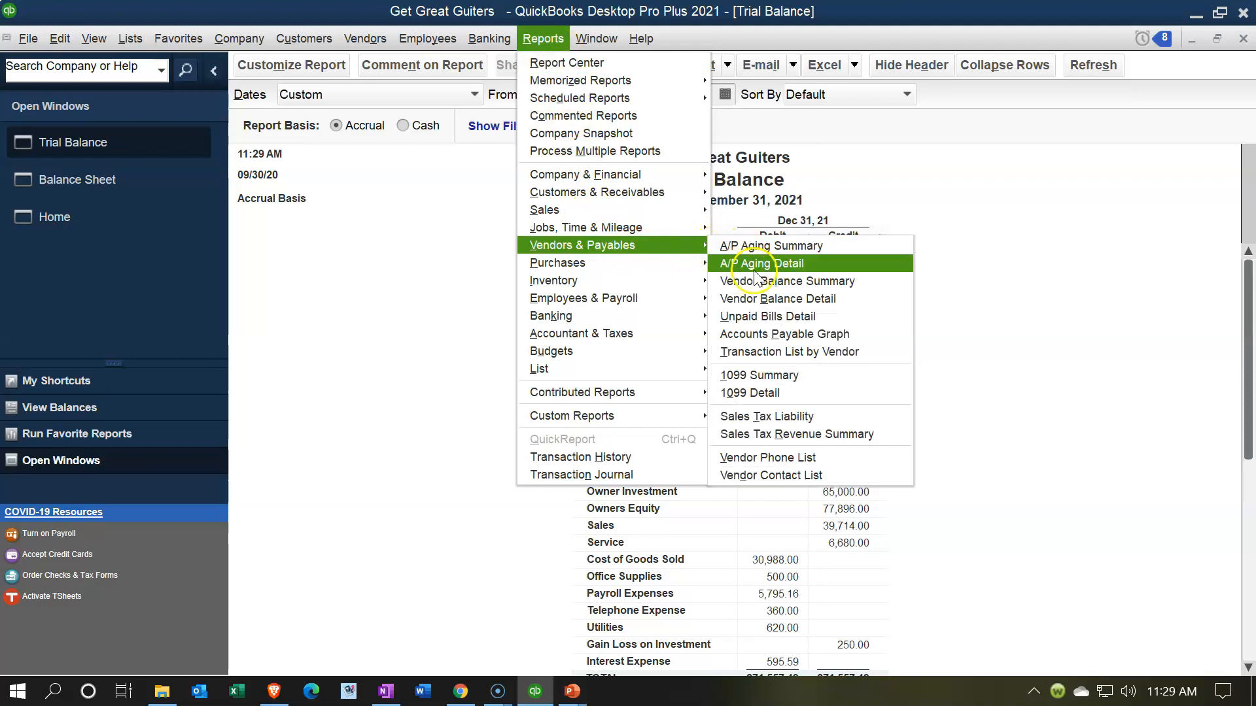
pyautogui.click(817, 298)
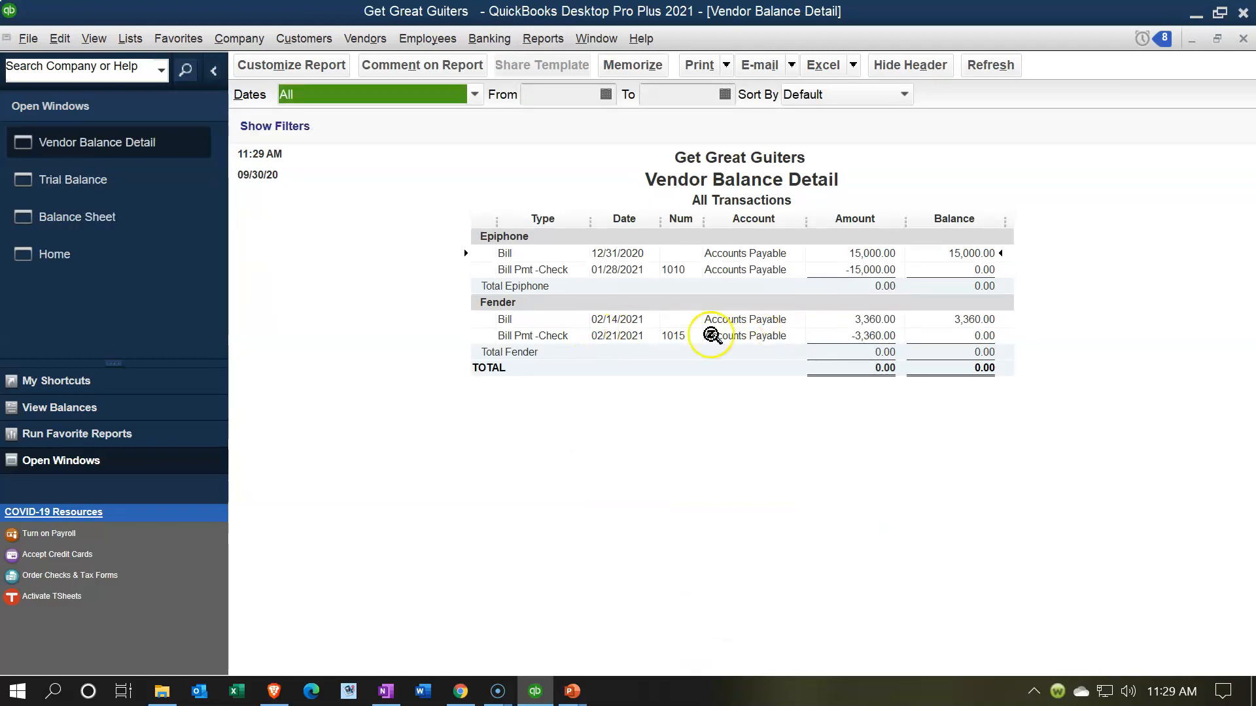
pyautogui.click(891, 315)
pyautogui.click(891, 327)
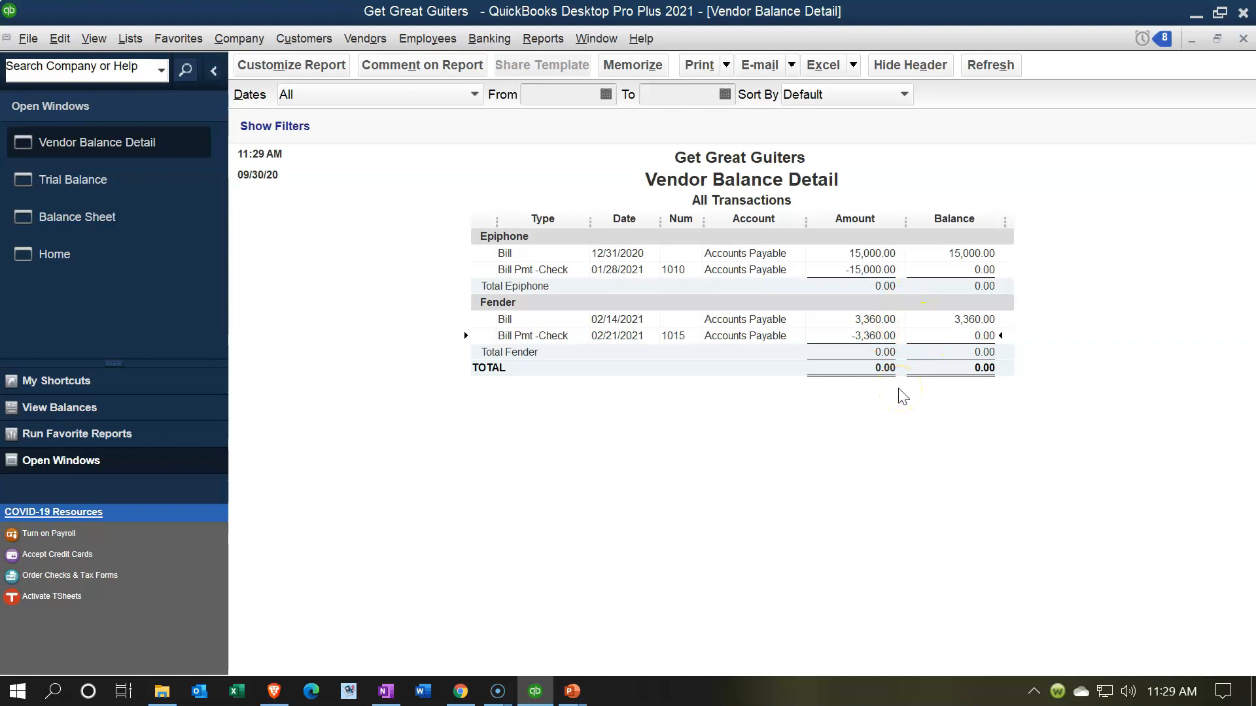
pyautogui.click(1240, 40)
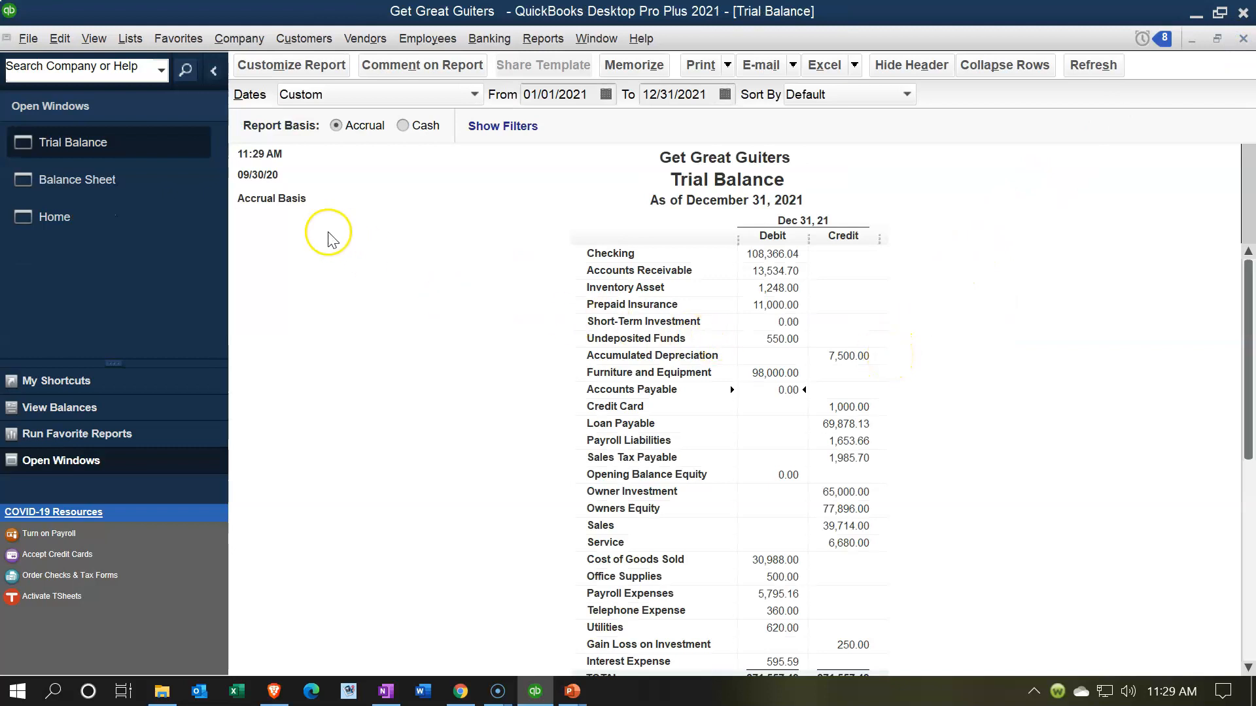
# Review the Balance Sheet's assets, liabilities and equity, including Inventory Asset, and switch back to the Trial Balance
pyautogui.click(122, 191)
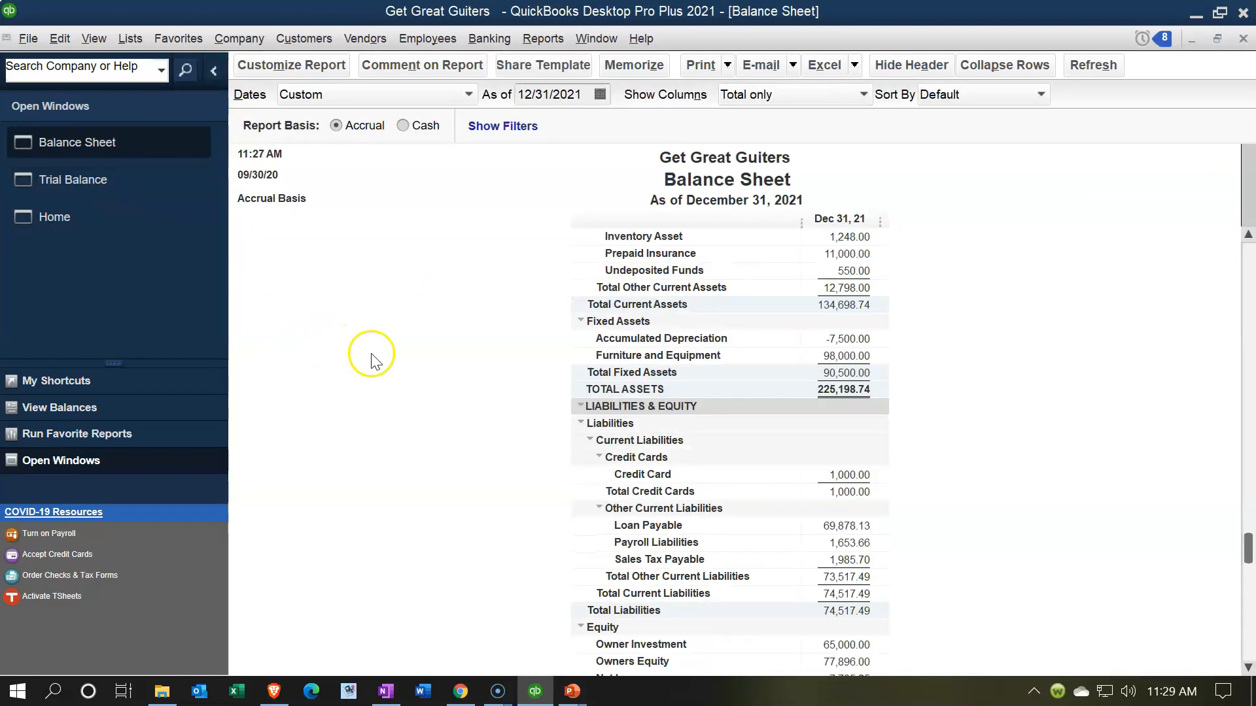
pyautogui.scroll(3, 448, 386)
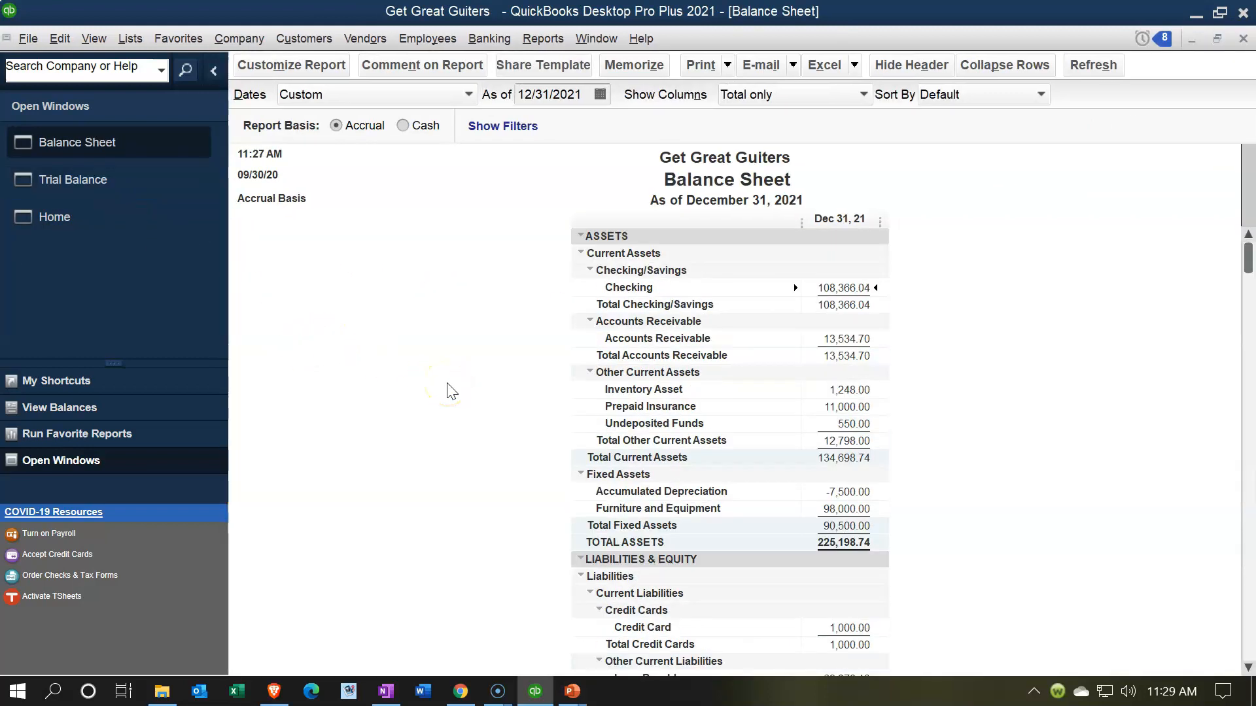
pyautogui.scroll(-4, 448, 391)
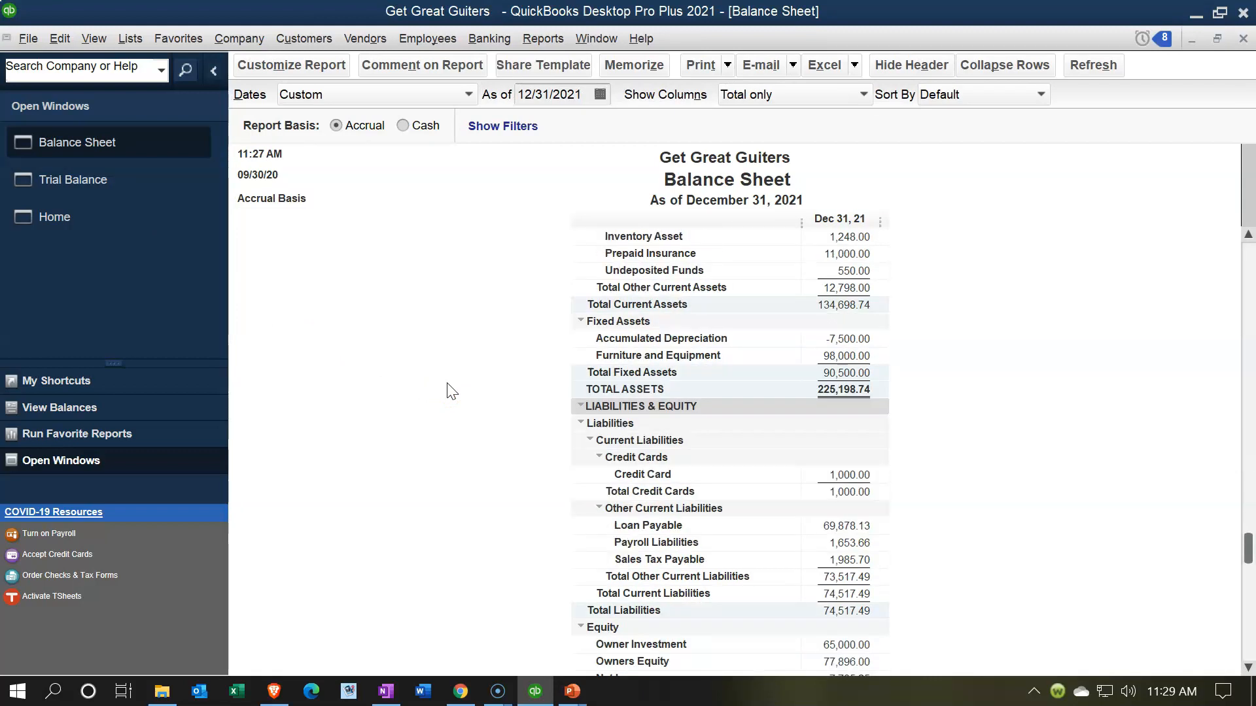
pyautogui.click(377, 382)
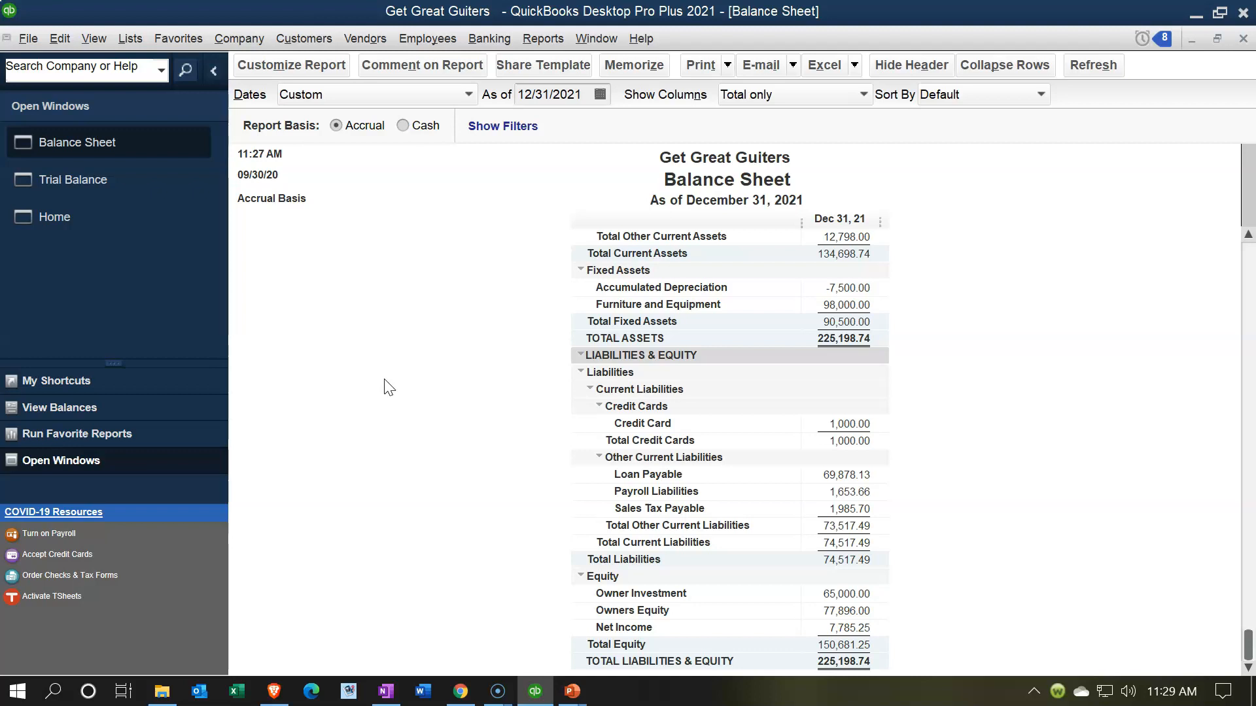
pyautogui.scroll(3, 390, 387)
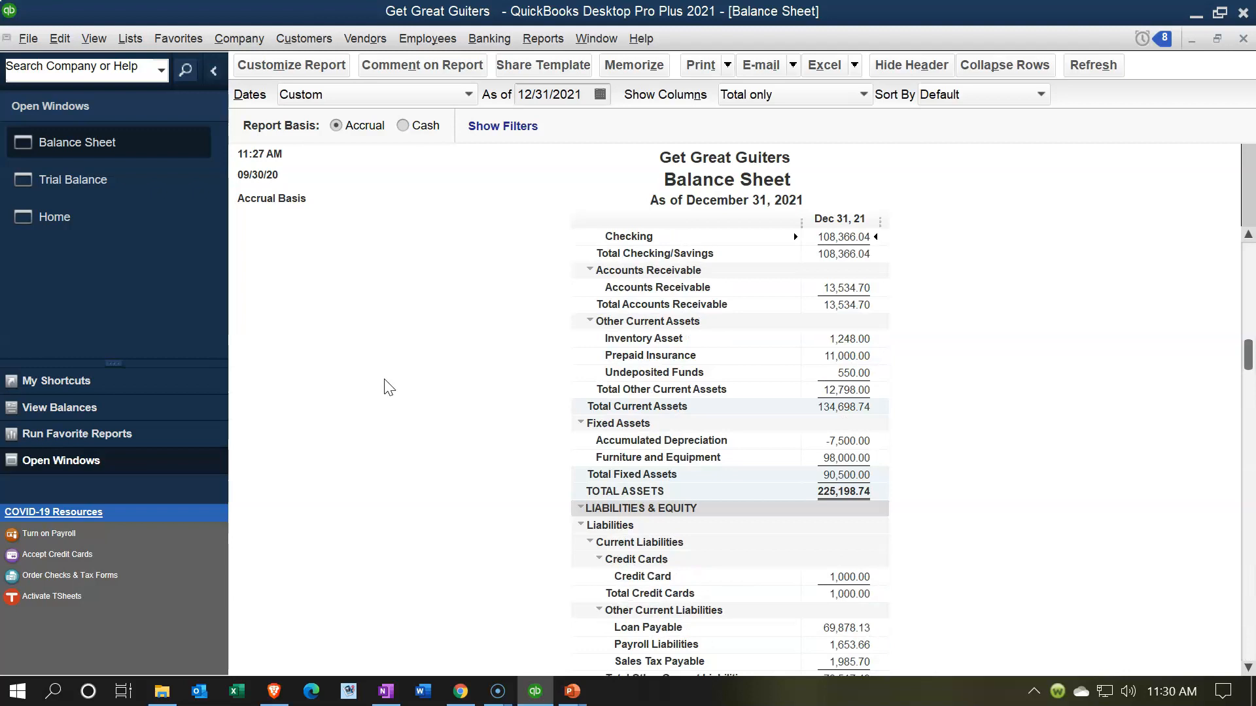
pyautogui.click(835, 336)
pyautogui.scroll(1, 486, 471)
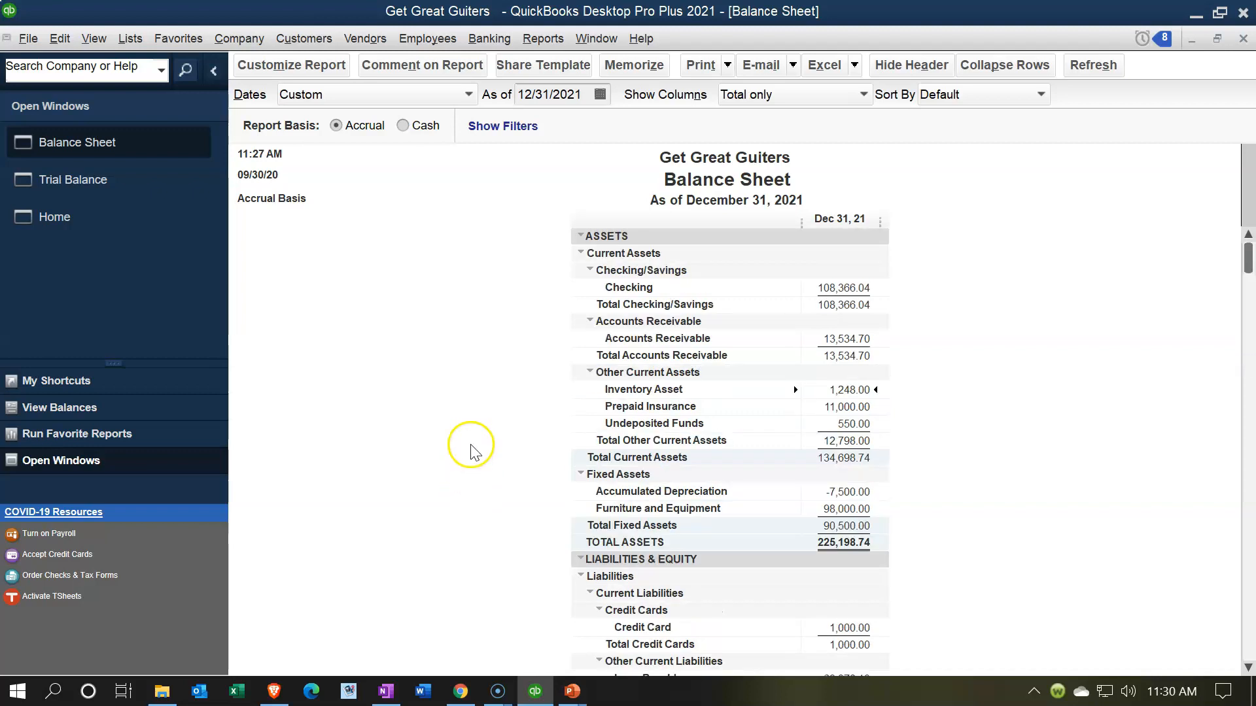
pyautogui.click(93, 181)
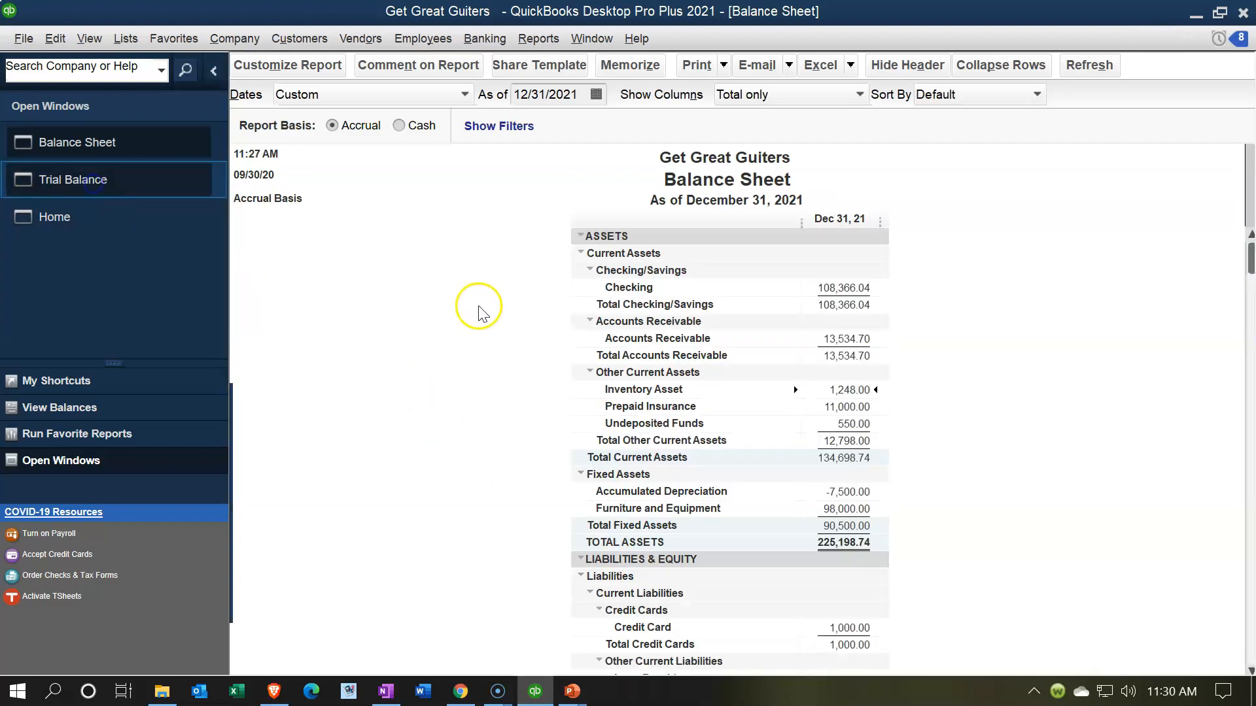